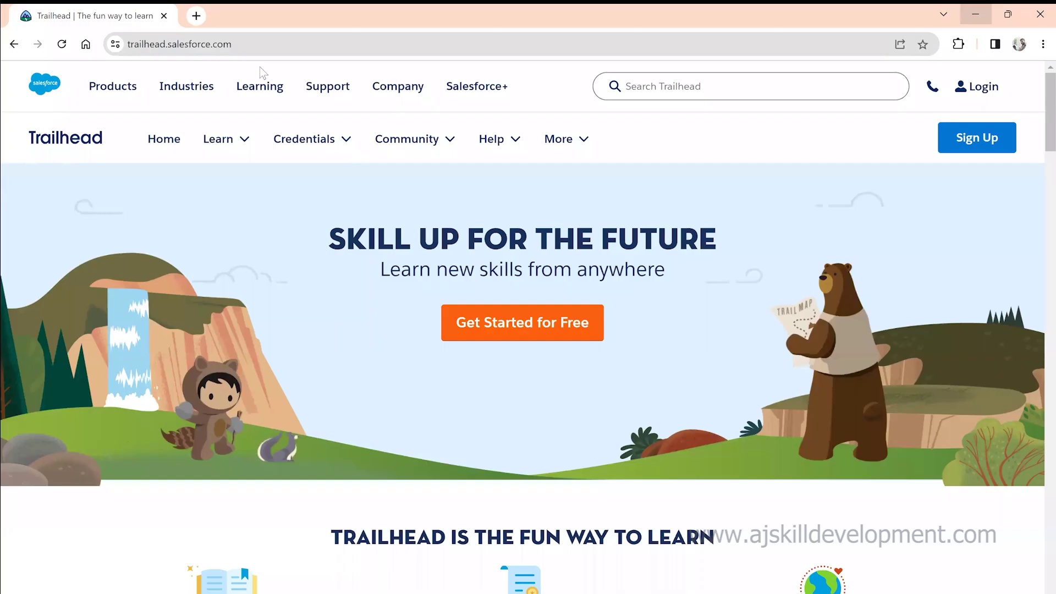
Show the Trailhead login choices for Salesforce, Marketing Cloud and Trailblazer.me.
left_click(262, 41)
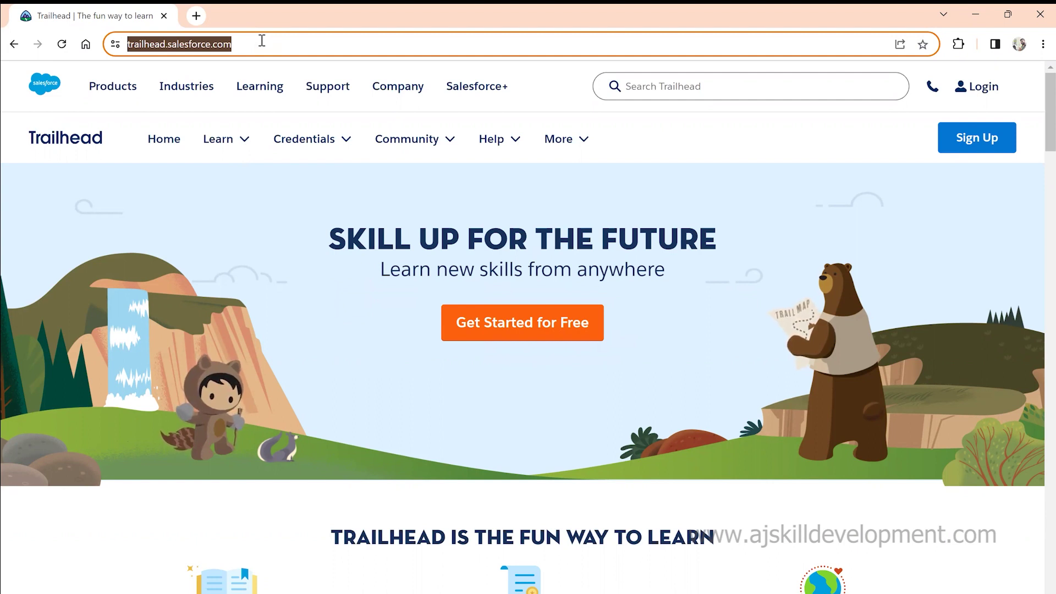
left_click(261, 41)
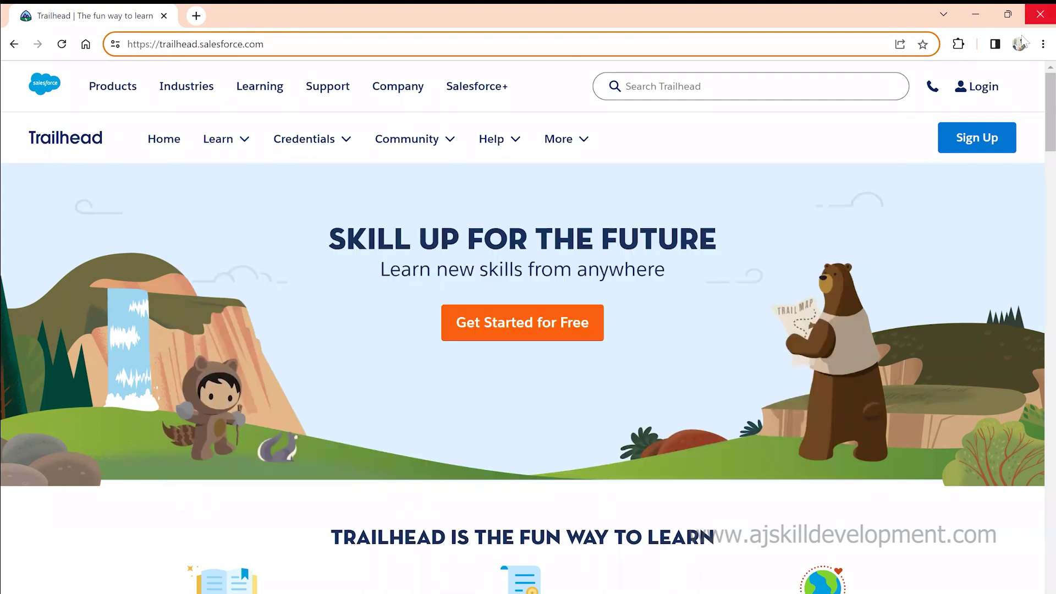
left_click(978, 90)
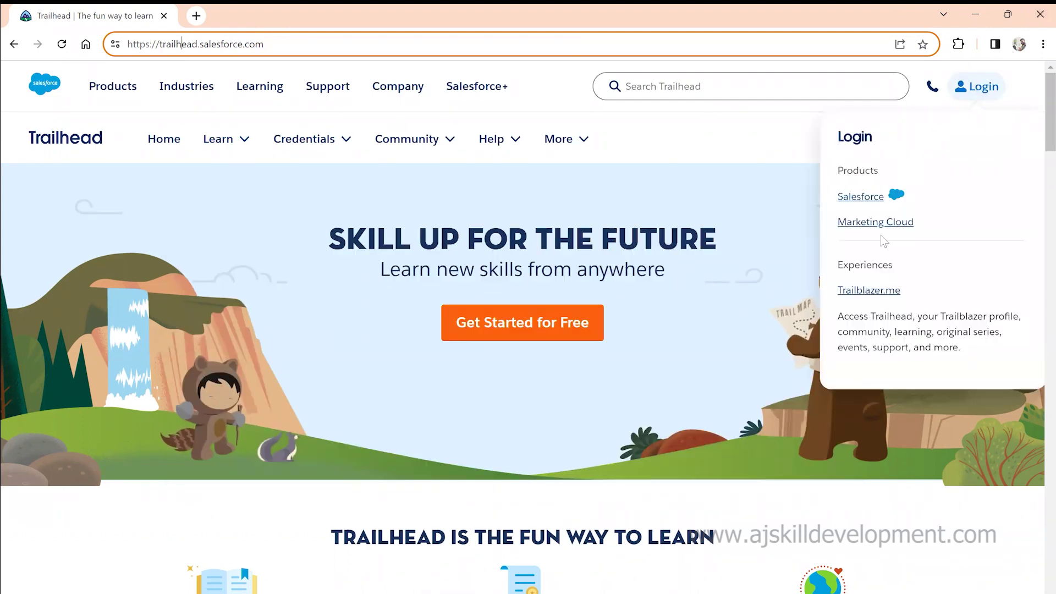
Choose the Trailblazer.me login, briefly preview the Developer Edition signup page, then close it.
left_click(879, 292)
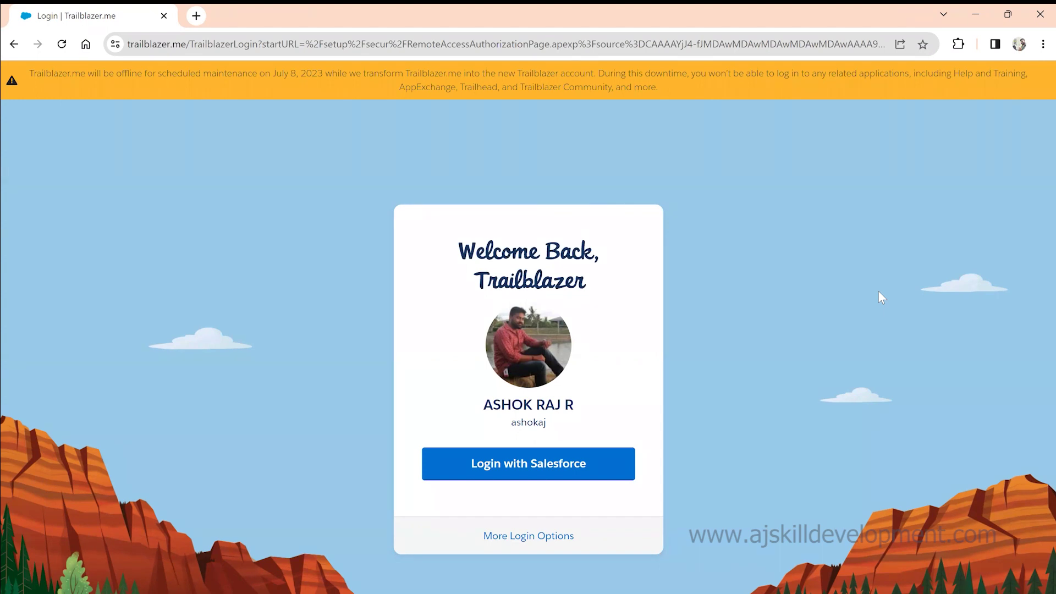
left_click(197, 16)
type("develope")
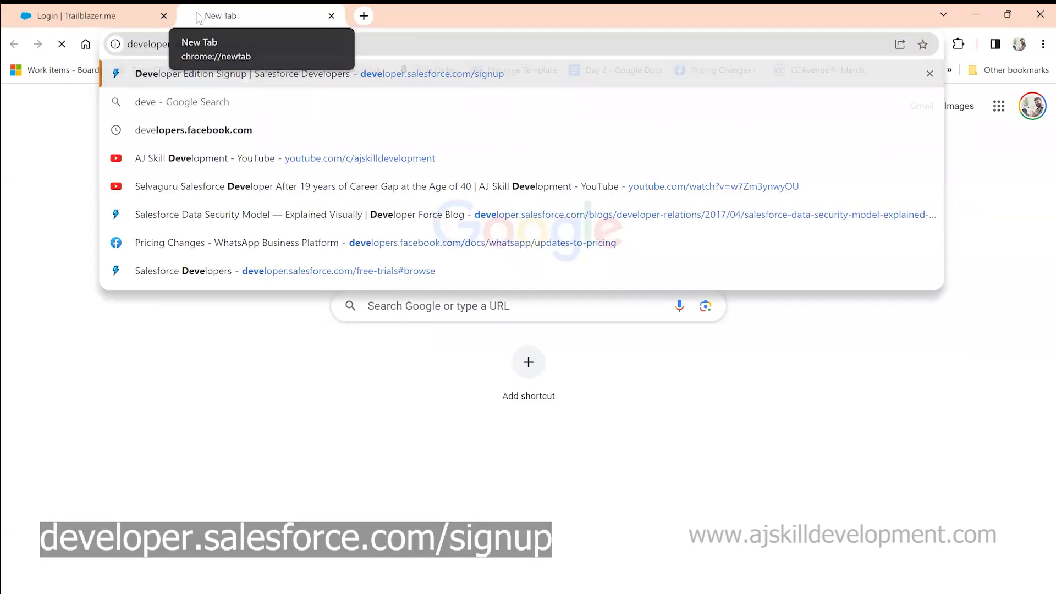
key("Return")
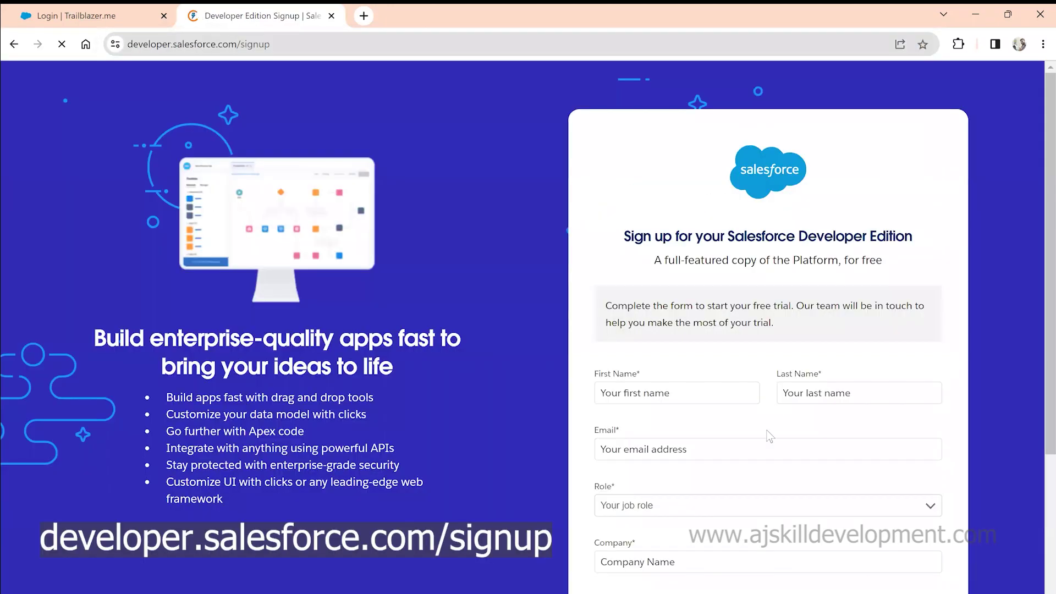
scroll(769, 436, "down", 7)
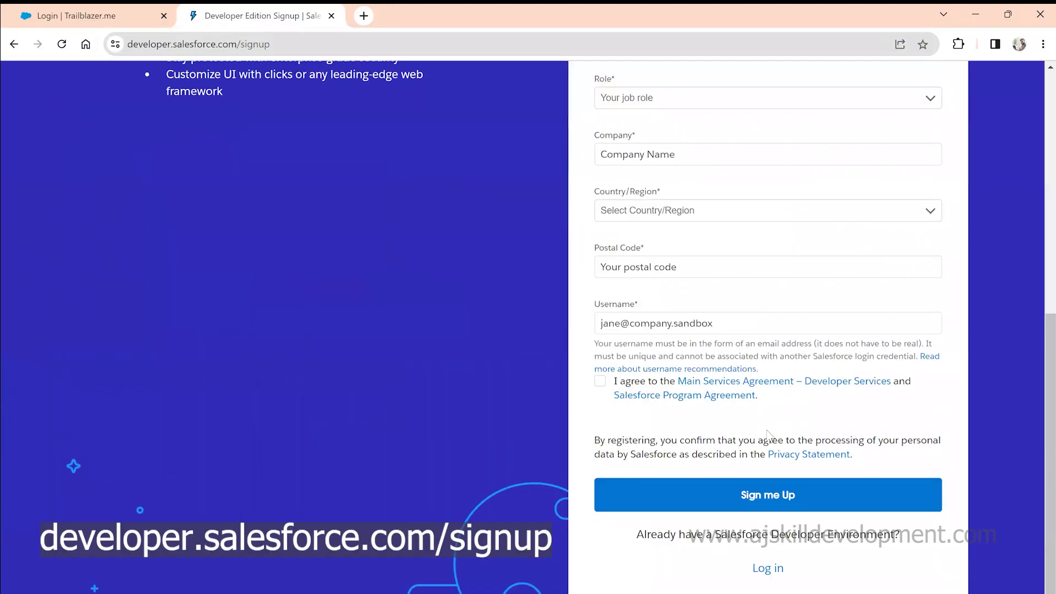
scroll(768, 429, "up", 7)
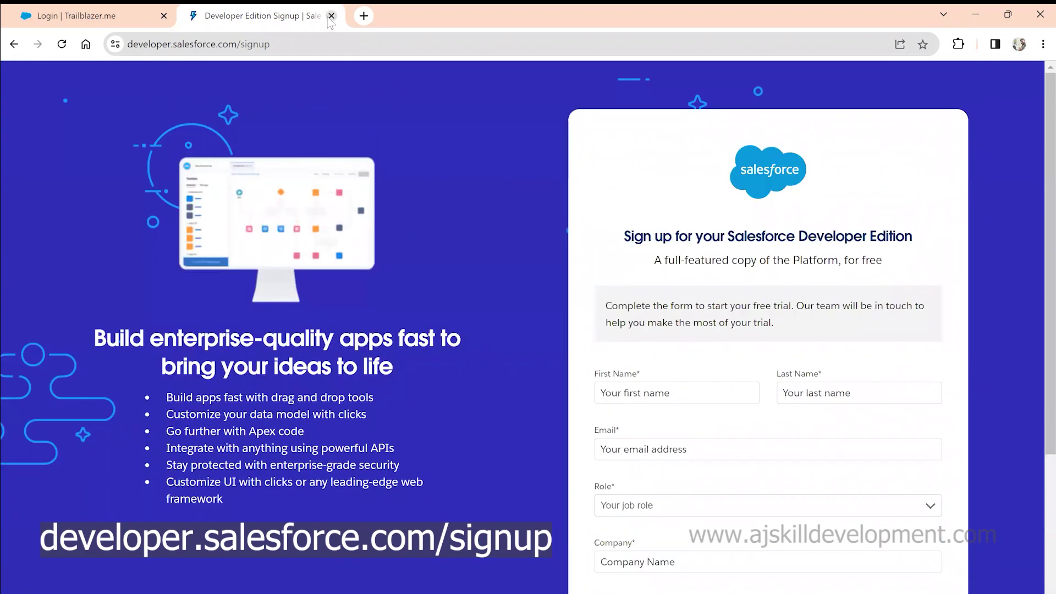
left_click(331, 16)
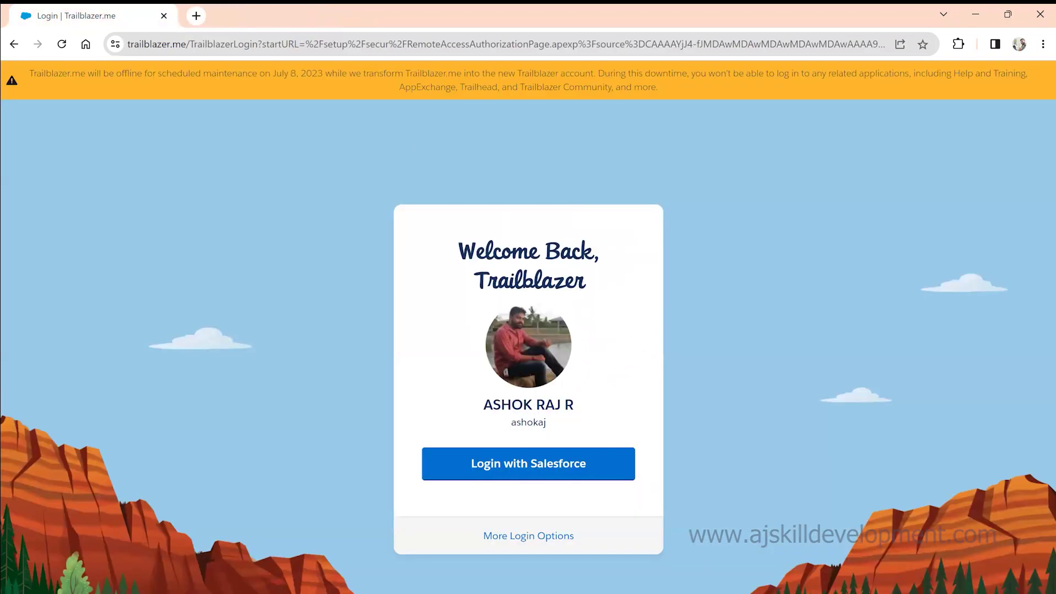
Log in to Trailhead through More Login Options > Salesforce with the autofilled credentials.
left_click(544, 471)
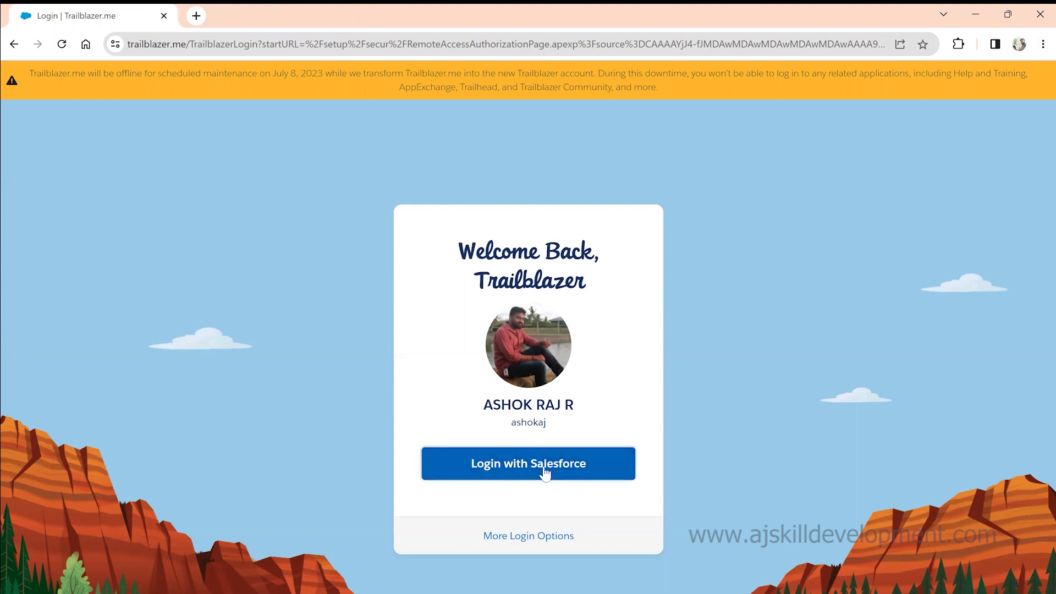
left_click(532, 543)
left_click(549, 317)
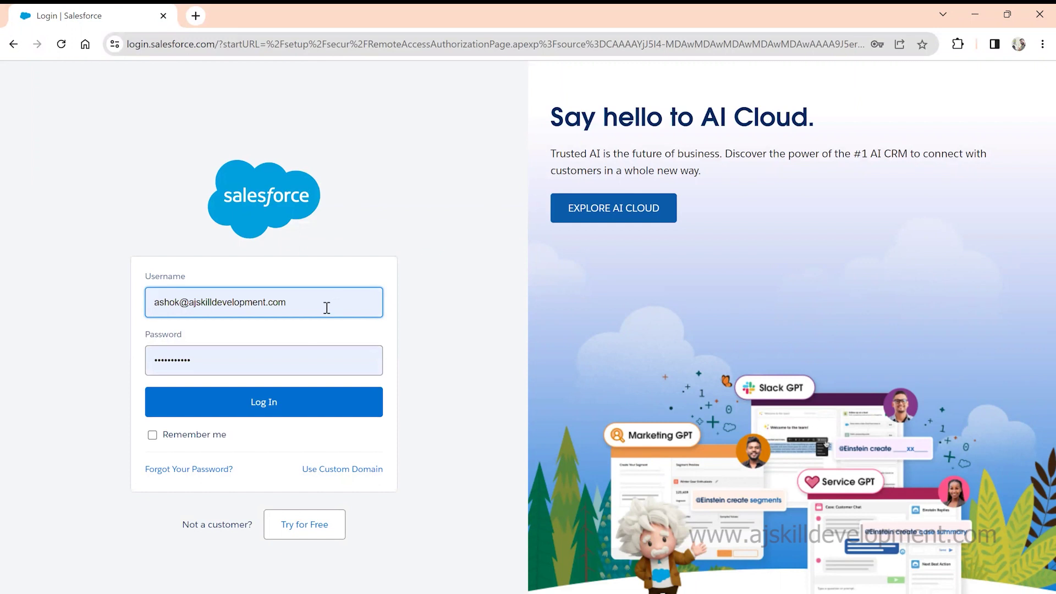
left_click(275, 405)
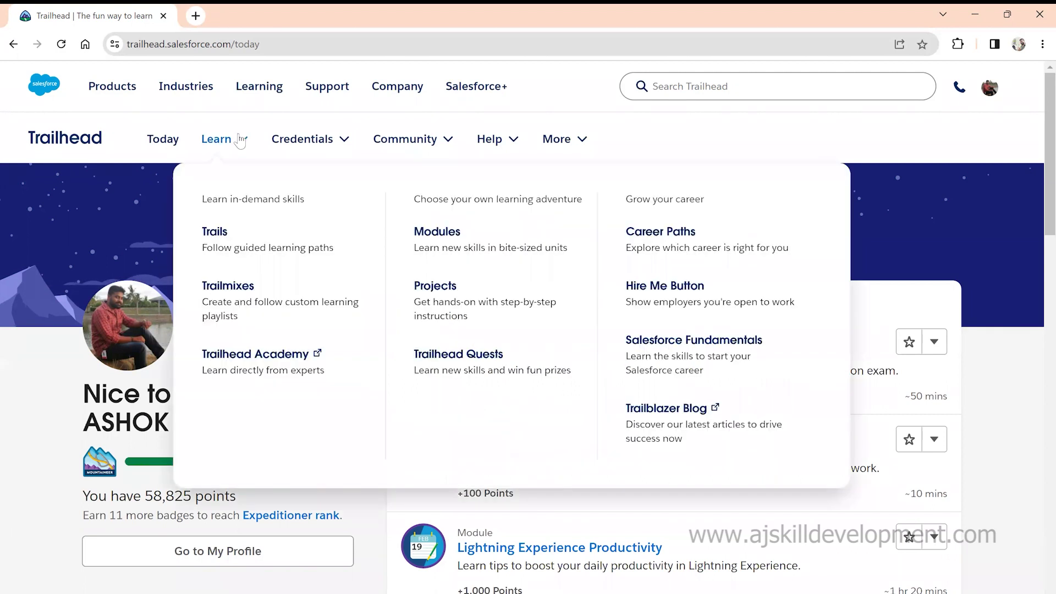
Search 'validation rule' and go through the Formula & Validation Rules trailmix to Create Validation Rules.
mouse_move(219, 138)
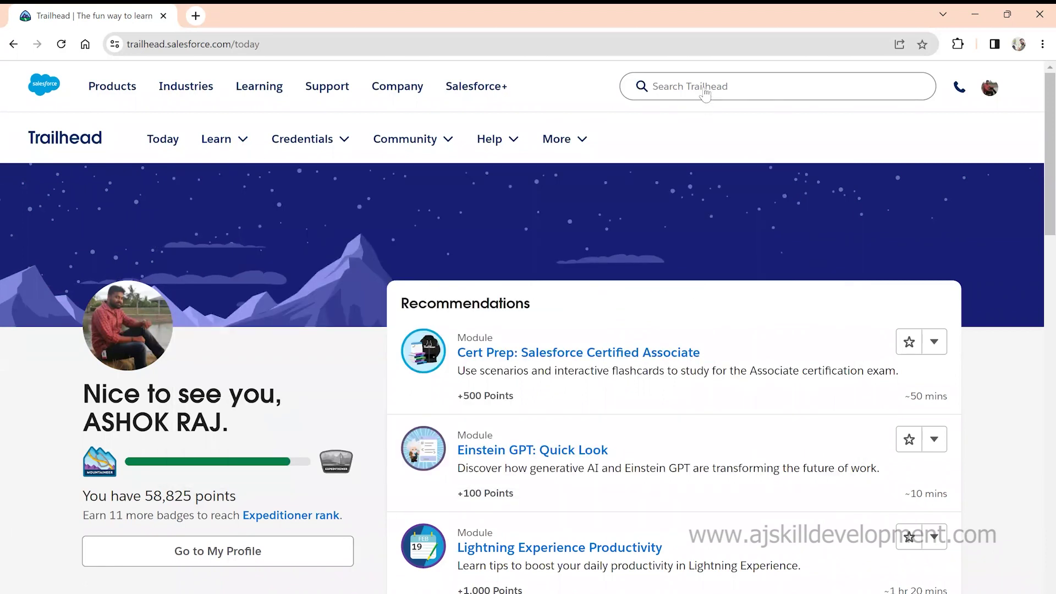
left_click(702, 86)
type("valida")
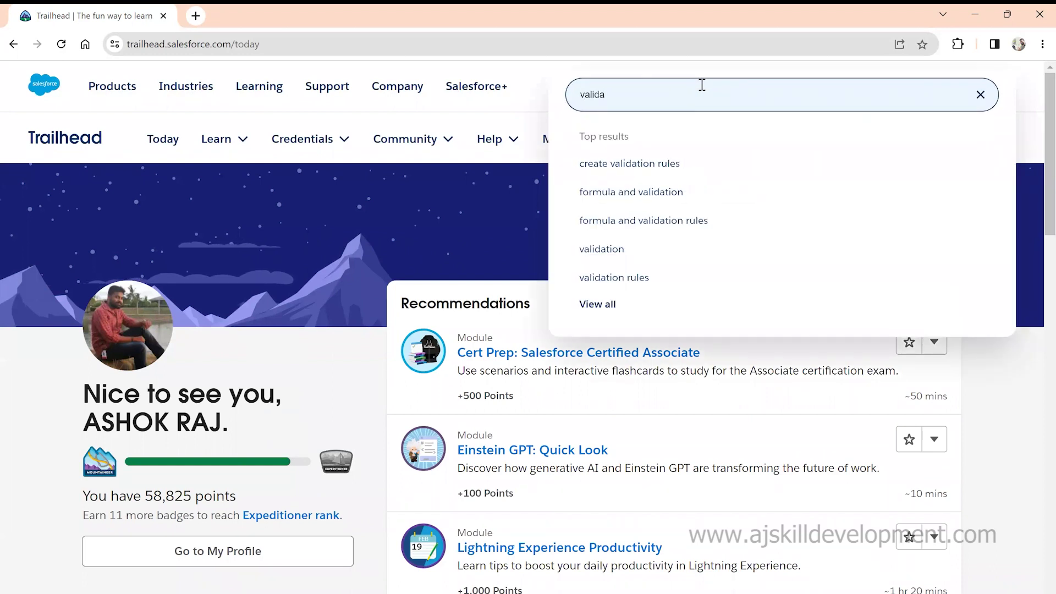
type("tion rule")
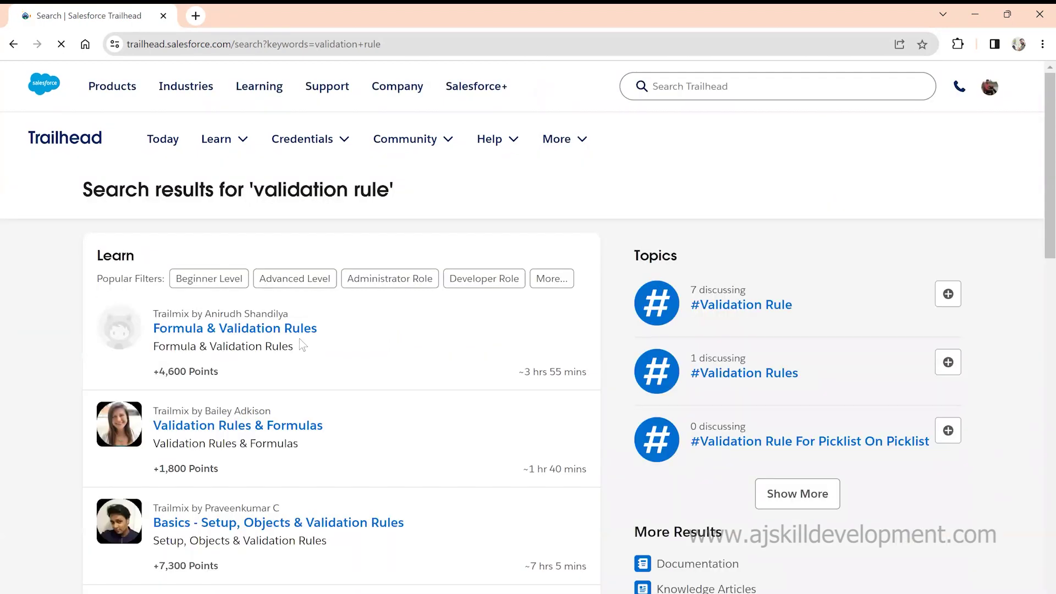
left_click(252, 330)
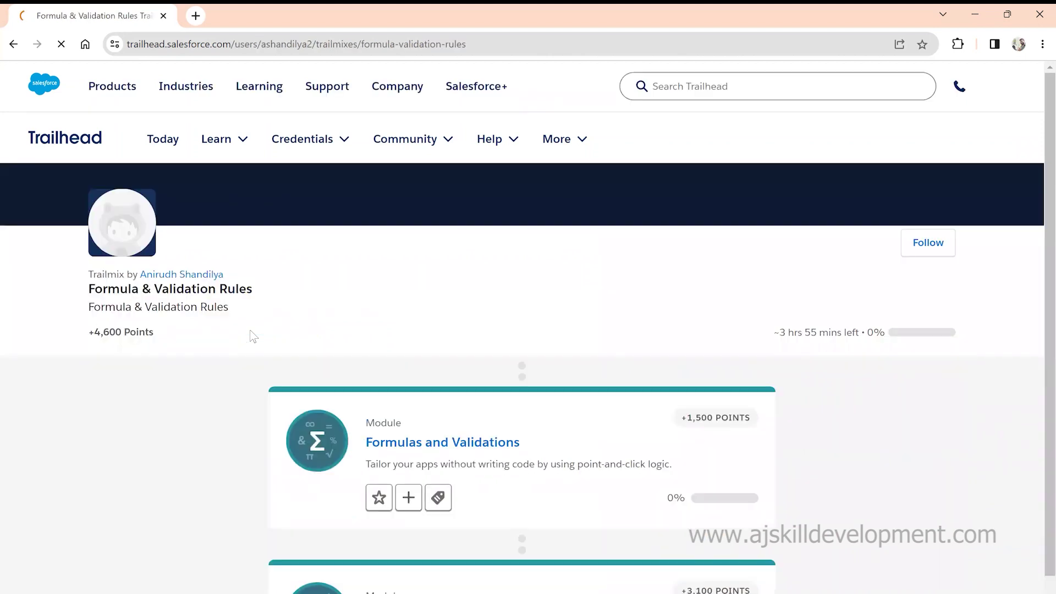
scroll(449, 435, "down", 2)
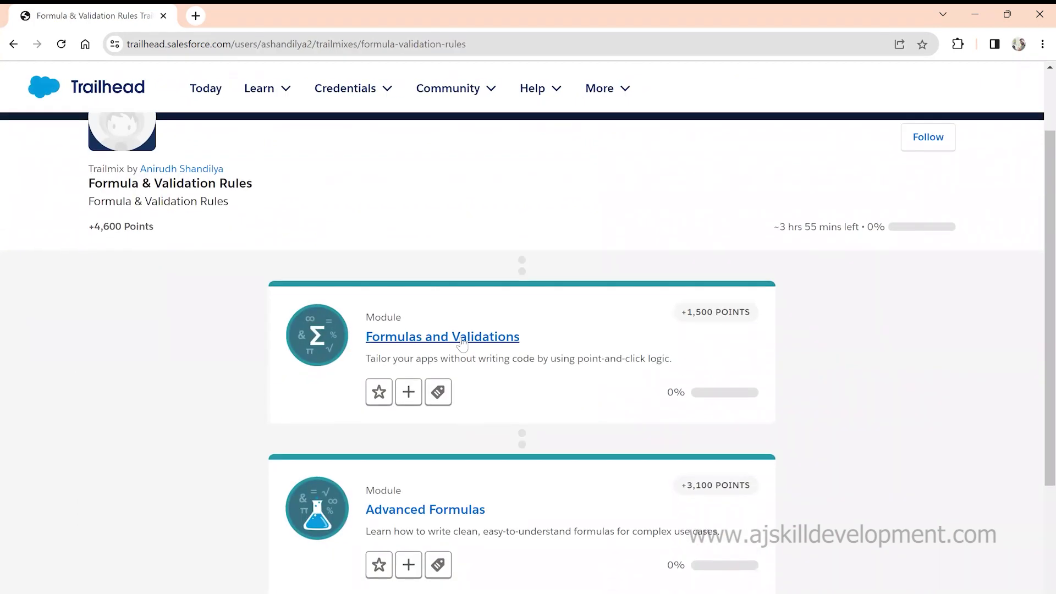
left_click(462, 341)
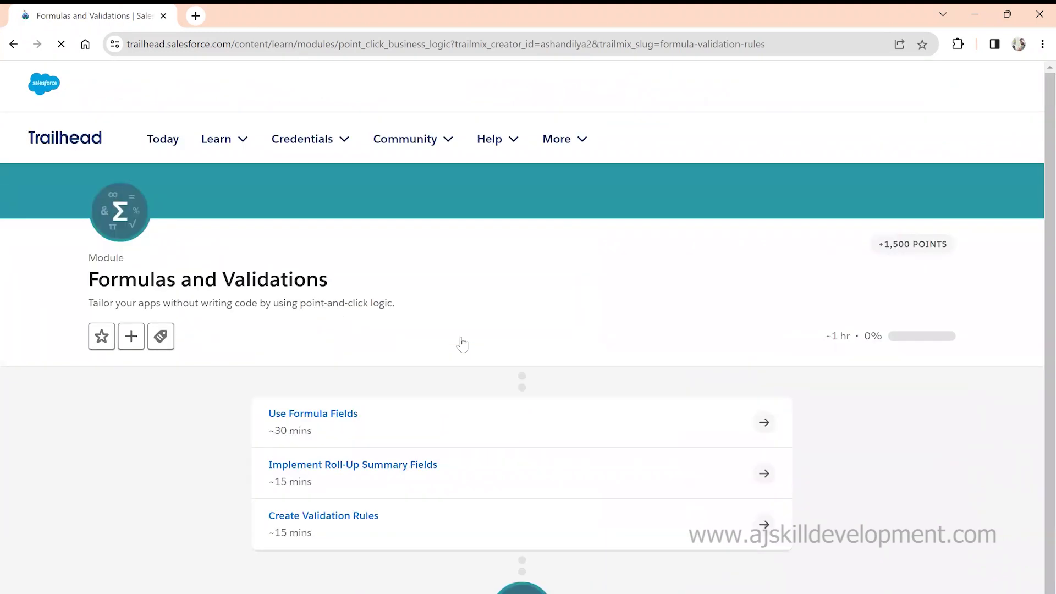
scroll(462, 345, "down", 1)
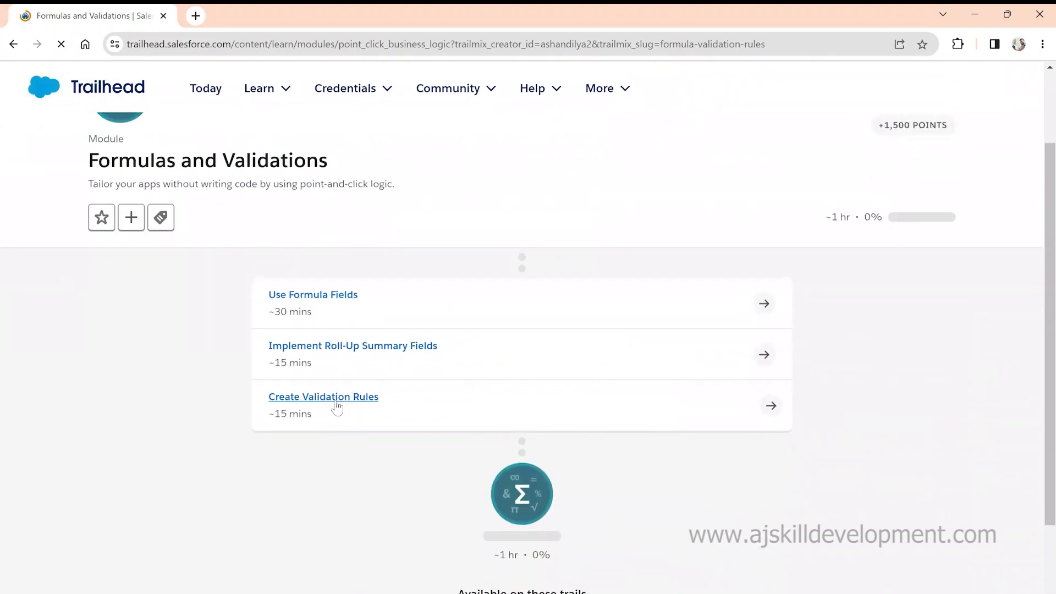
left_click(336, 405)
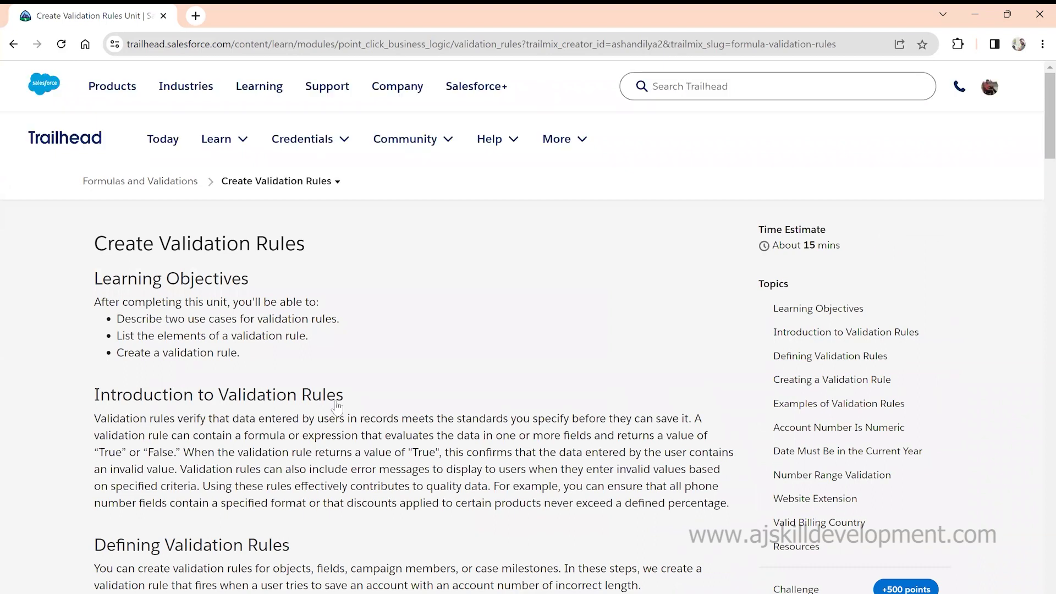
Scroll through the Creating a Validation Rule section, highlighting parts of the text.
scroll(337, 408, "down", 2)
left_click_drag(78, 323, 341, 396)
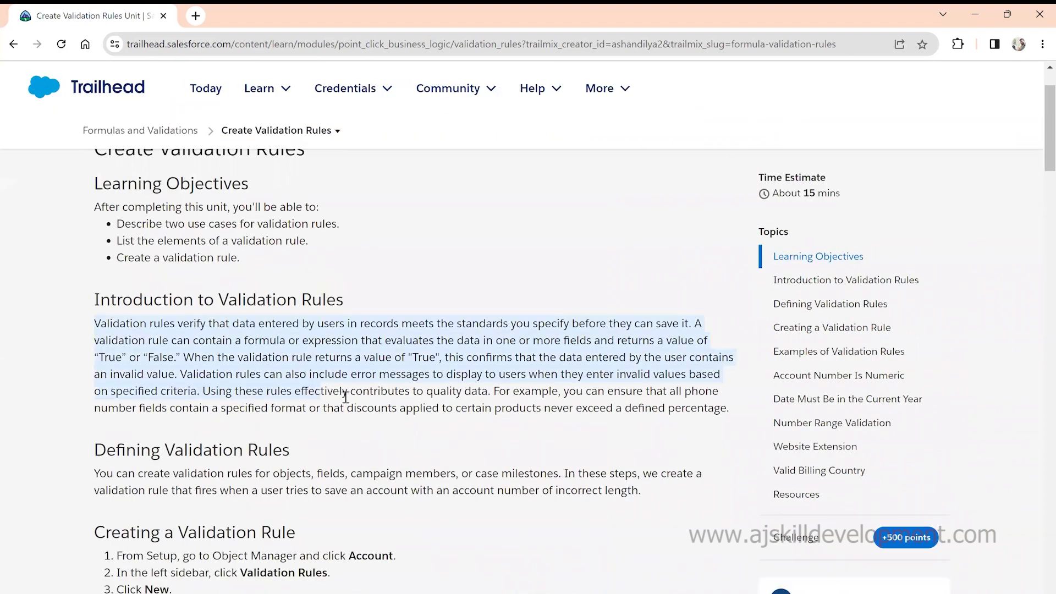
scroll(378, 398, "down", 1)
scroll(165, 379, "down", 1)
left_click_drag(92, 375, 378, 394)
scroll(377, 394, "down", 5)
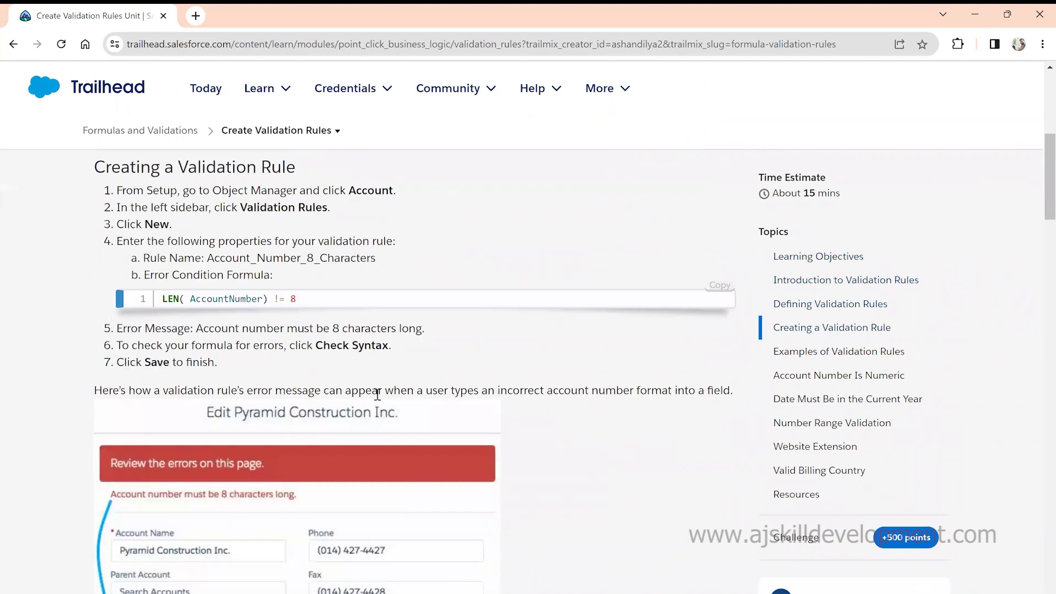
scroll(377, 394, "up", 1)
left_click_drag(117, 208, 234, 223)
left_click(215, 227)
Highlight the validation rule steps through 4b, then open a blank browser window.
scroll(215, 226, "up", 2)
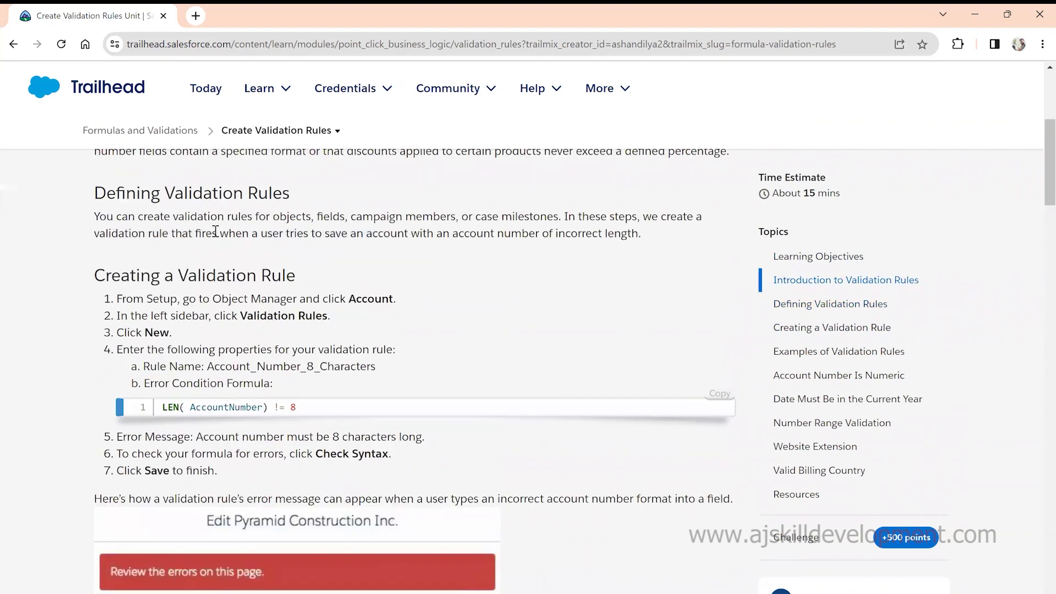
left_click_drag(146, 299, 171, 334)
left_click(108, 301)
left_click_drag(81, 282, 302, 387)
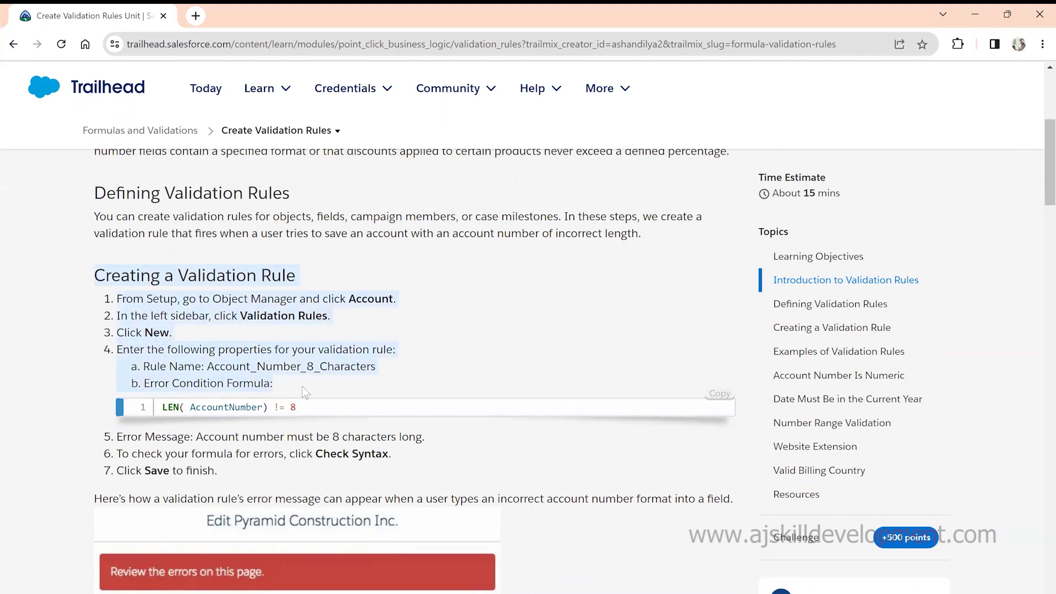
left_click(195, 16)
left_click_drag(221, 16, 222, 94)
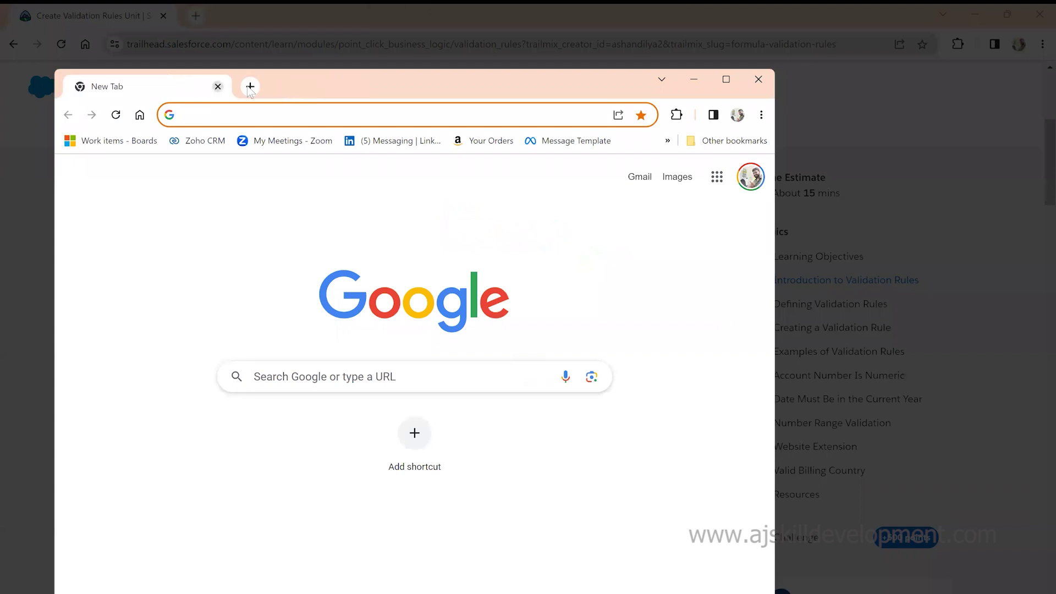
Maximize the new window and log in to the Salesforce org from the login page.
double_click(289, 86)
type("de")
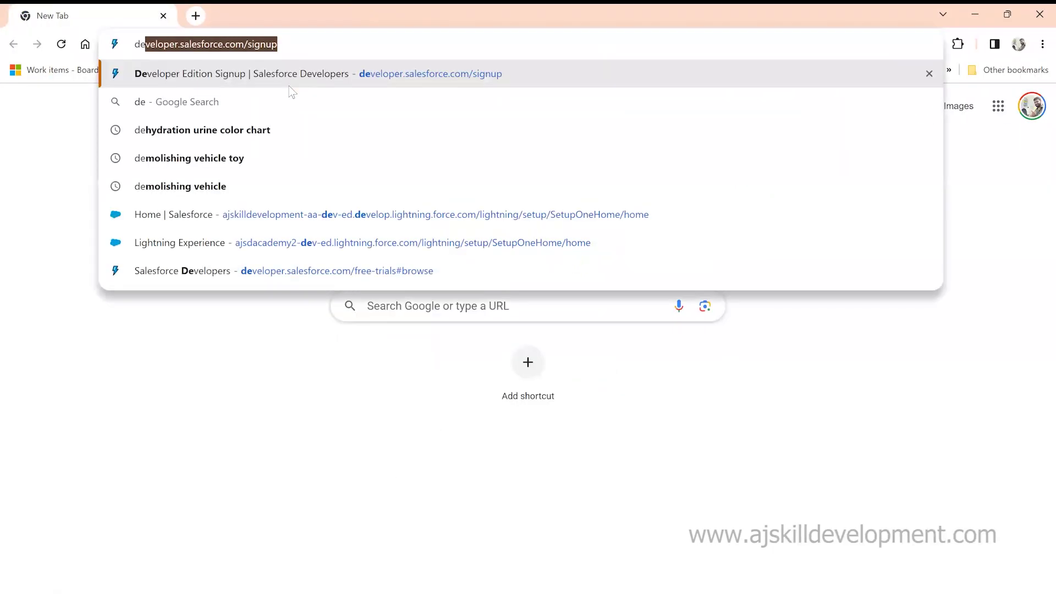
key("ctrl+a")
type("lo")
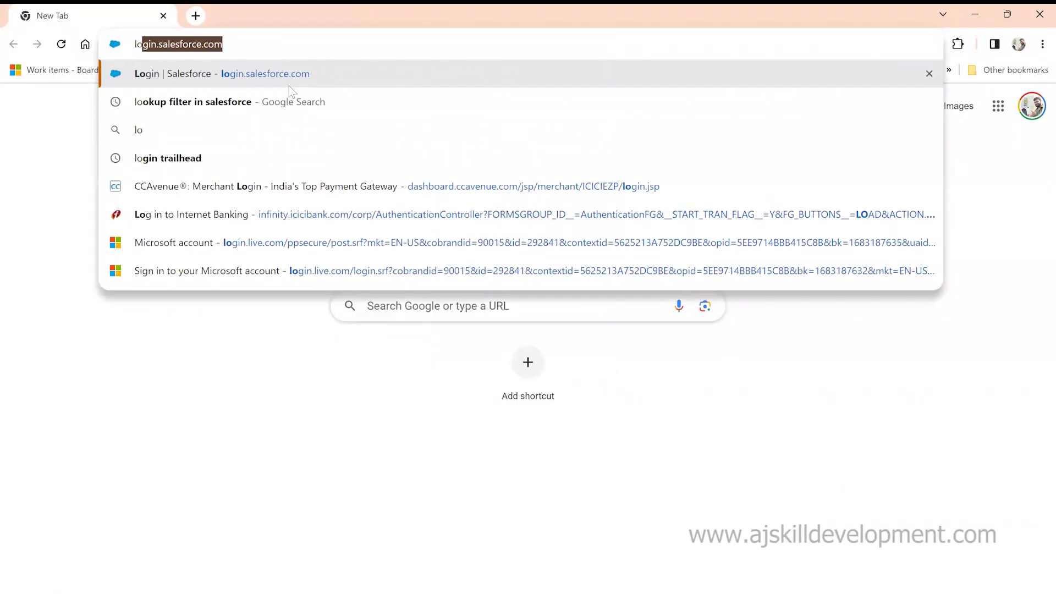
key("Return")
left_click(239, 406)
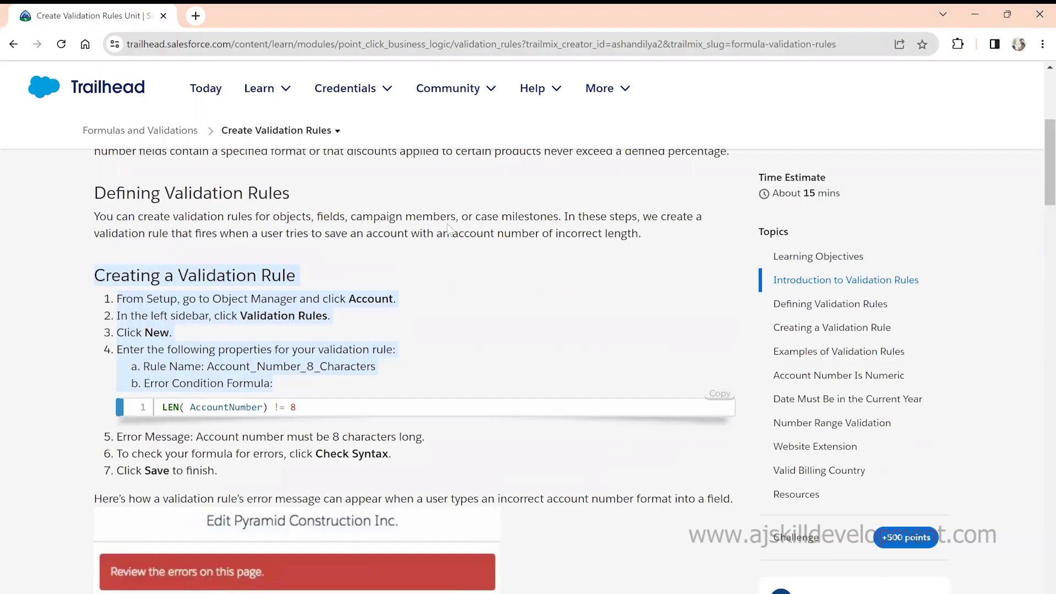
Open Setup in a new tab and go to the Account object in Object Manager.
left_click(448, 228)
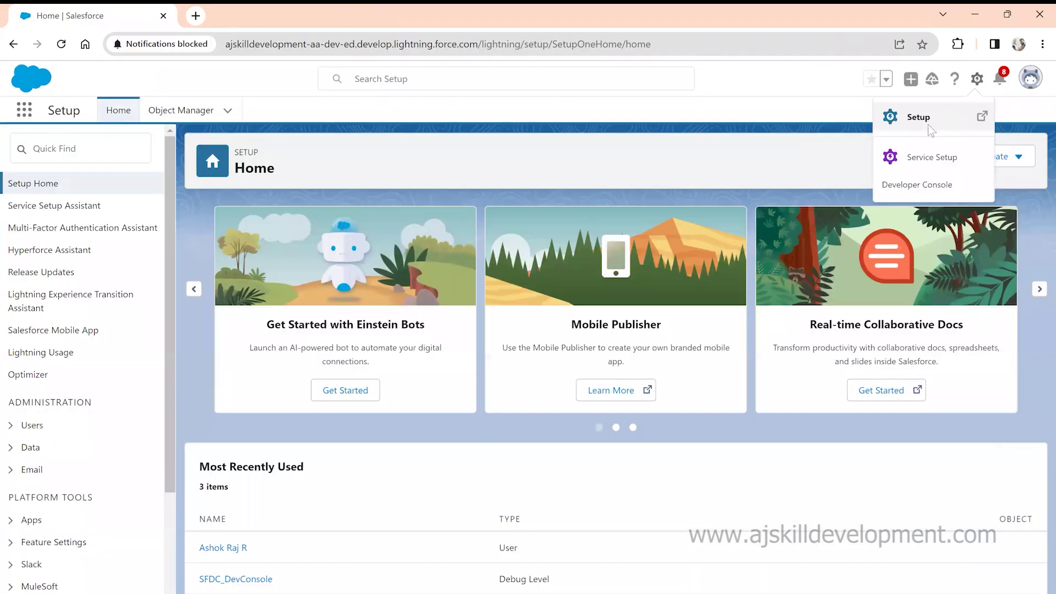
left_click(929, 124)
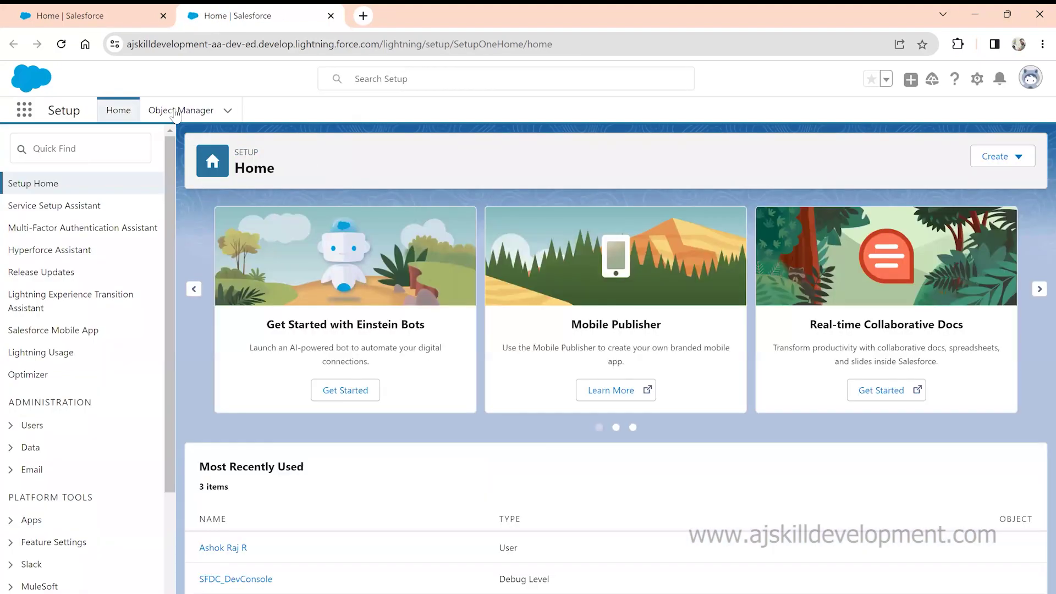
left_click(175, 114)
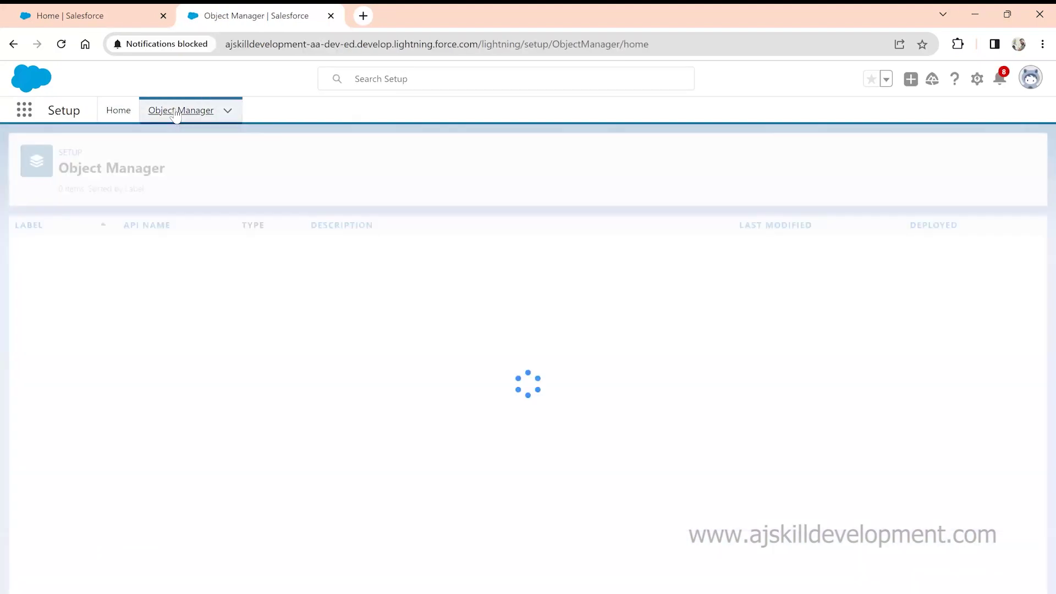
left_click(31, 247)
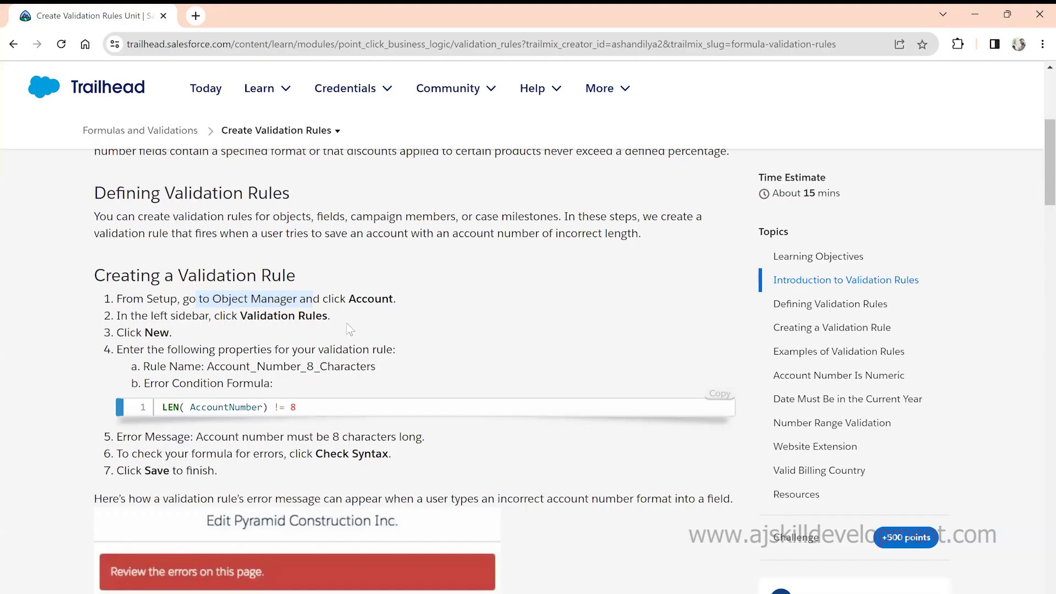
Scroll down through the unit's validation rule examples.
scroll(350, 329, "down", 3)
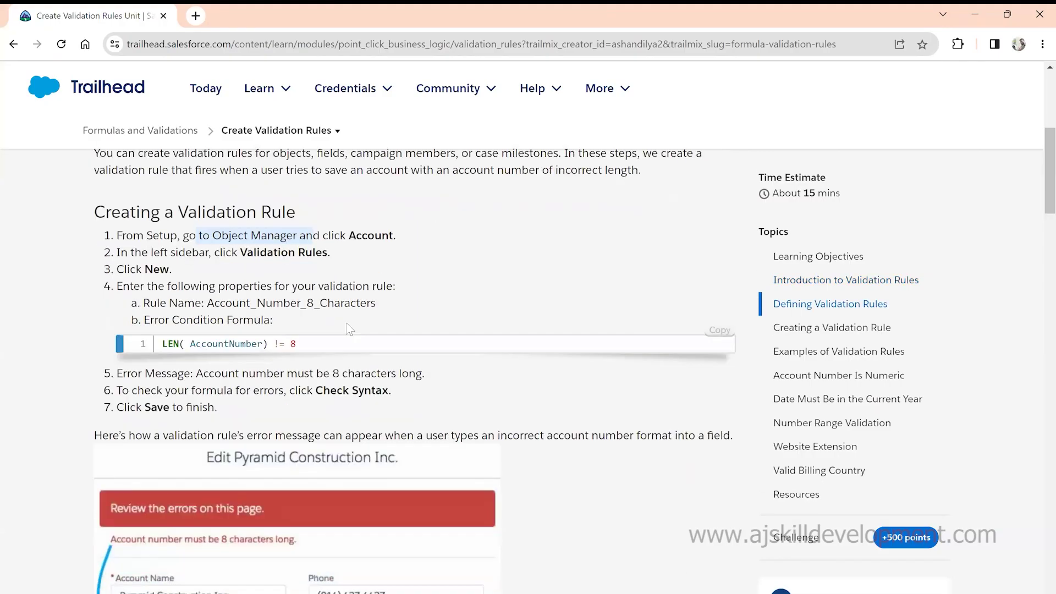
scroll(350, 329, "down", 2)
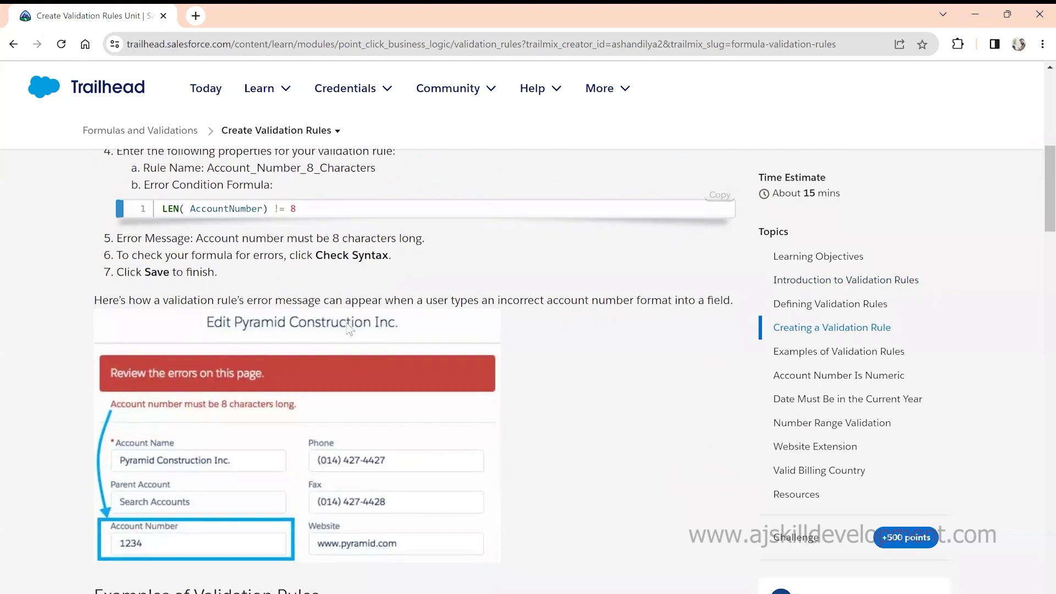
scroll(350, 329, "down", 3)
scroll(350, 329, "down", 7)
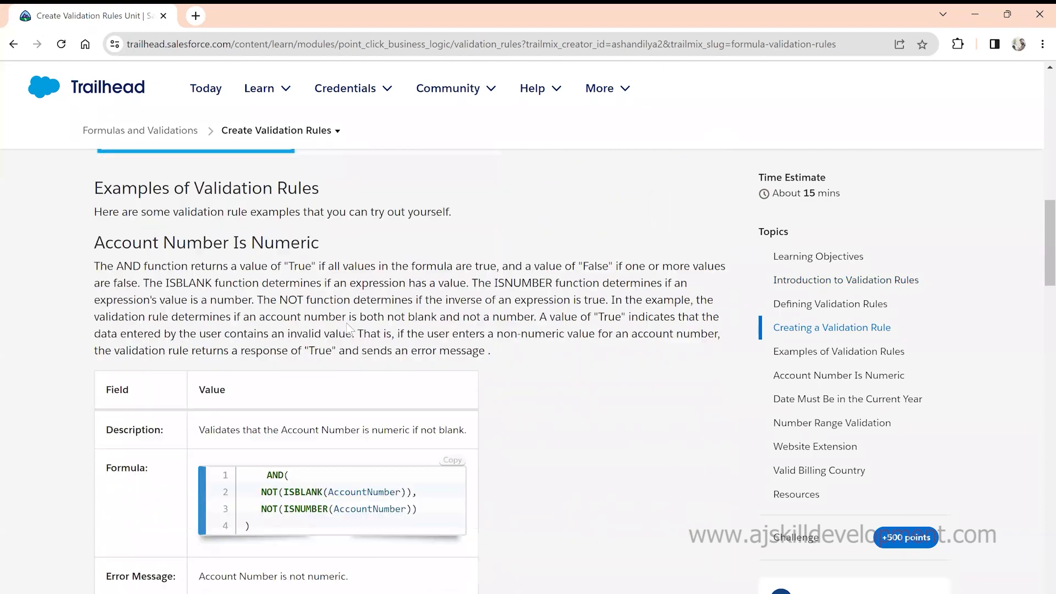
scroll(349, 329, "down", 3)
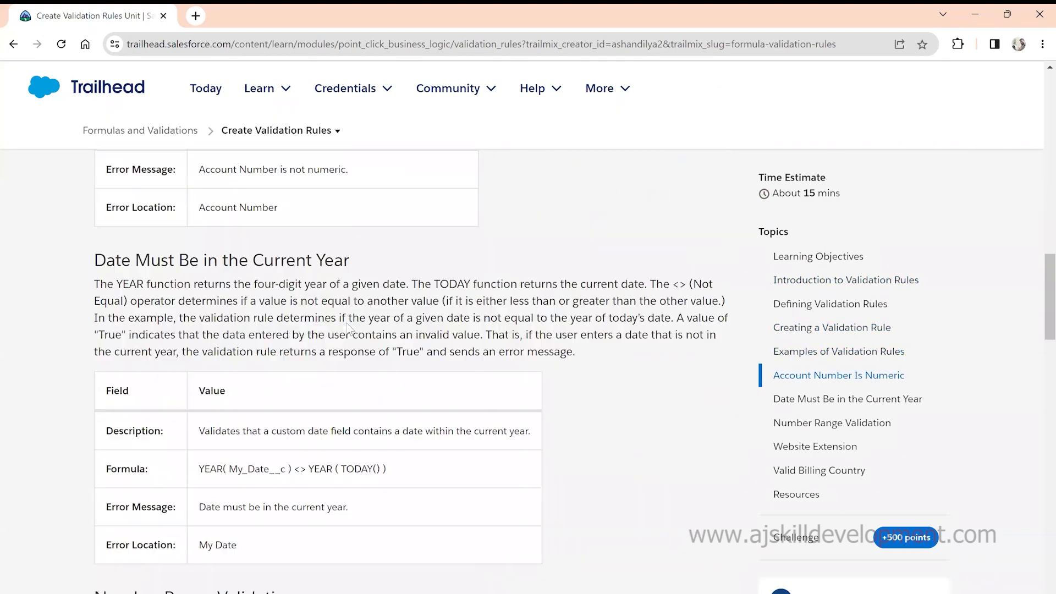
scroll(347, 324, "down", 6)
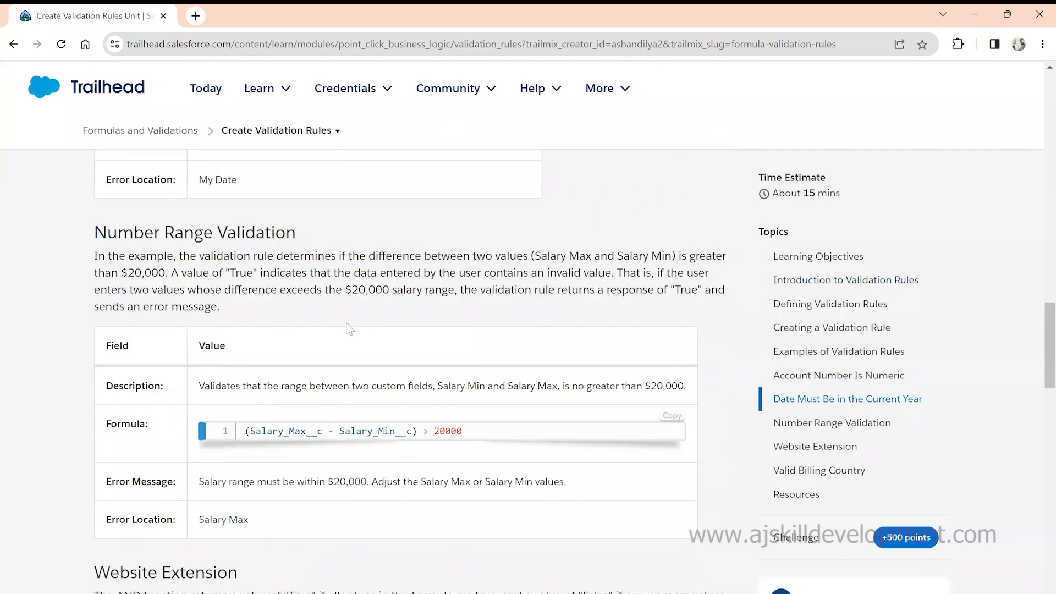
scroll(347, 329, "down", 7)
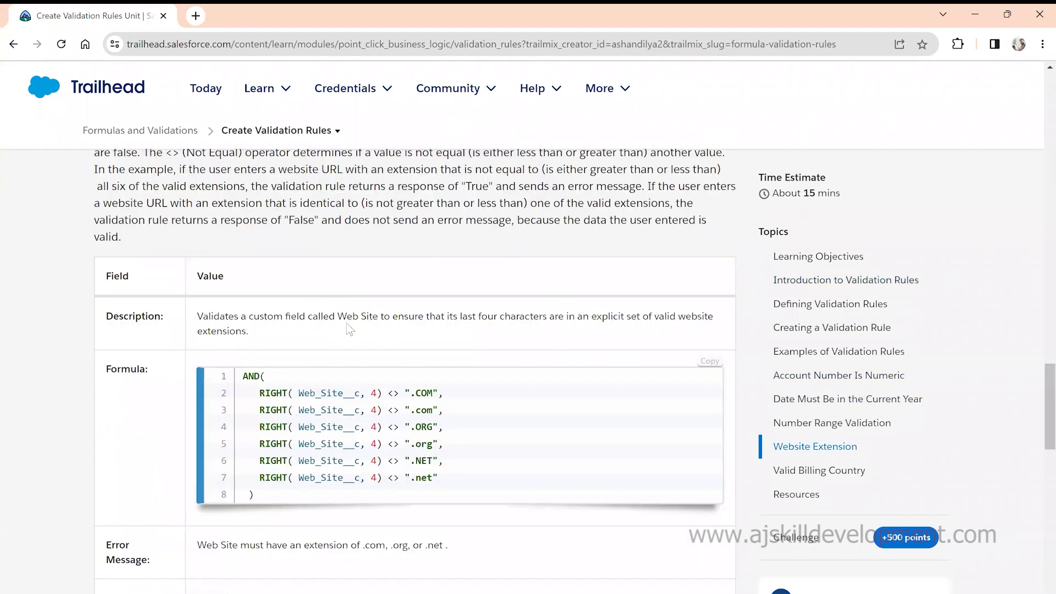
scroll(347, 324, "up", 1)
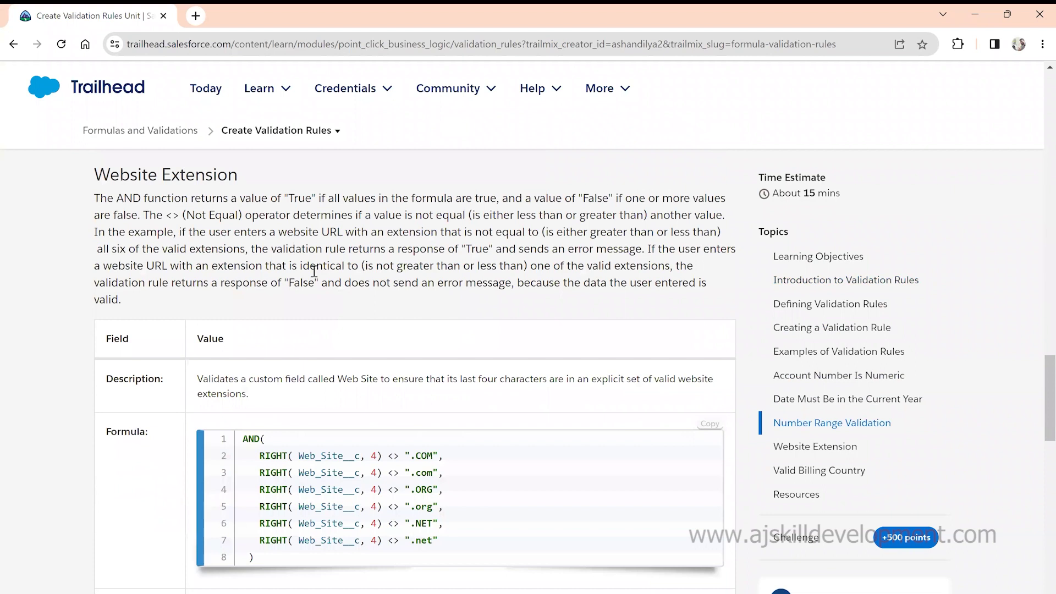
scroll(315, 273, "down", 4)
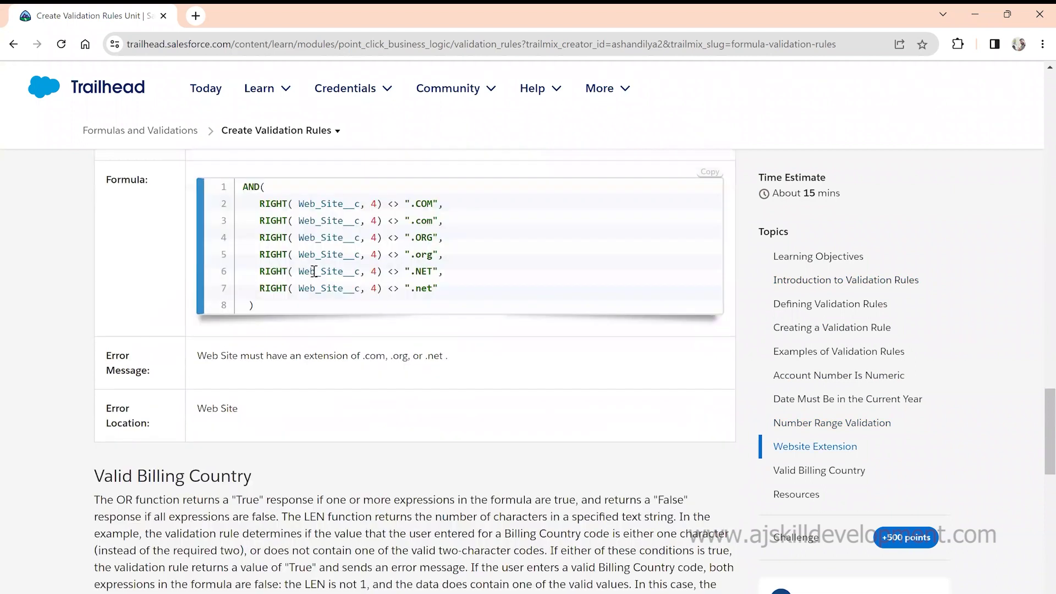
scroll(315, 275, "down", 8)
scroll(314, 275, "down", 10)
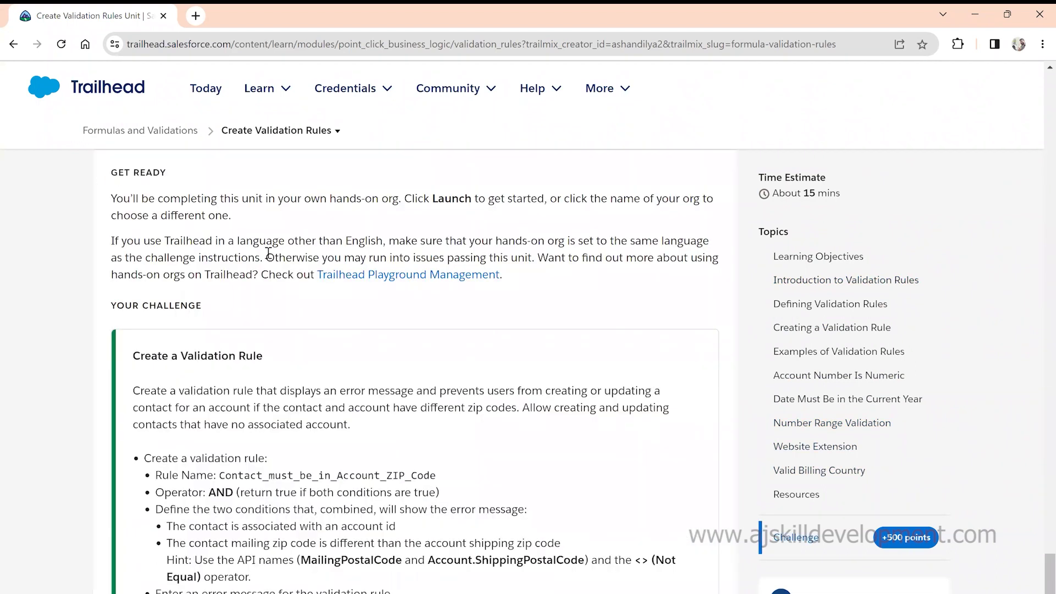
scroll(153, 252, "up", 2)
Read the Hands-on Challenge heading and zip-code challenge description, highlighting the text.
triple_click(152, 252)
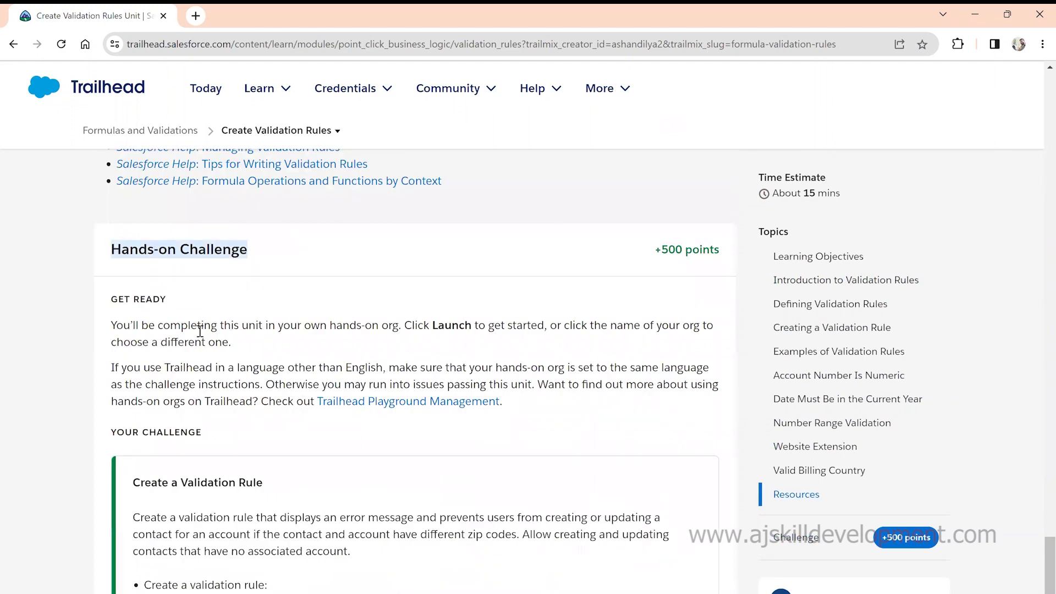
left_click(200, 330)
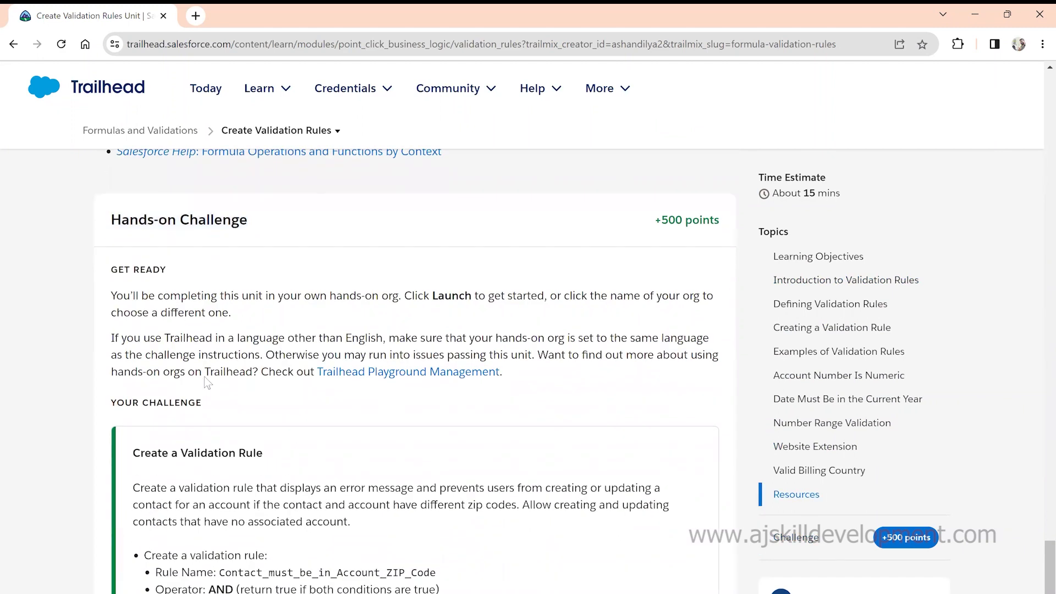
scroll(165, 308, "down", 4)
left_click_drag(251, 311, 363, 333)
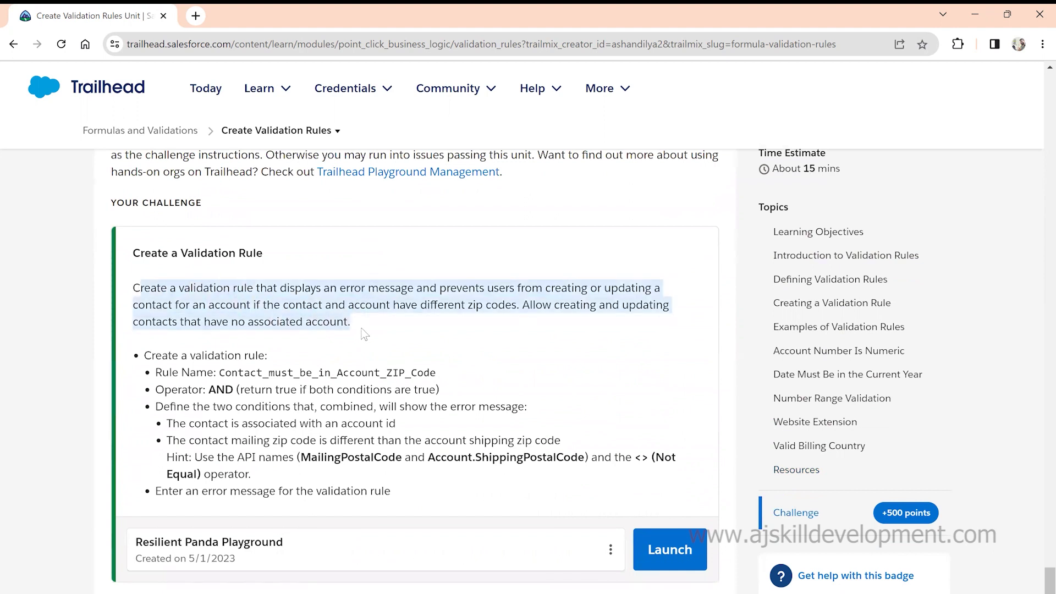
left_click(363, 333)
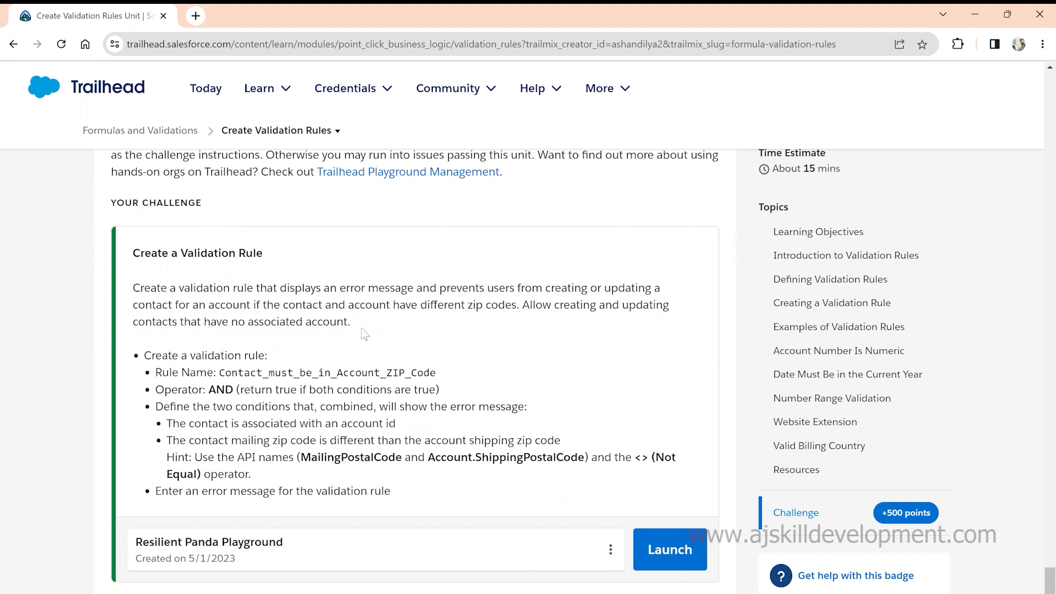
mouse_move(145, 356)
left_mouse_down()
mouse_move(236, 355)
mouse_move(155, 355)
left_mouse_up()
left_click_drag(192, 292, 356, 324)
left_click(368, 334)
Bring up the Choose a hands-on org dialog with Resilient Panda Playground checked.
scroll(368, 335, "down", 2)
scroll(368, 334, "up", 2)
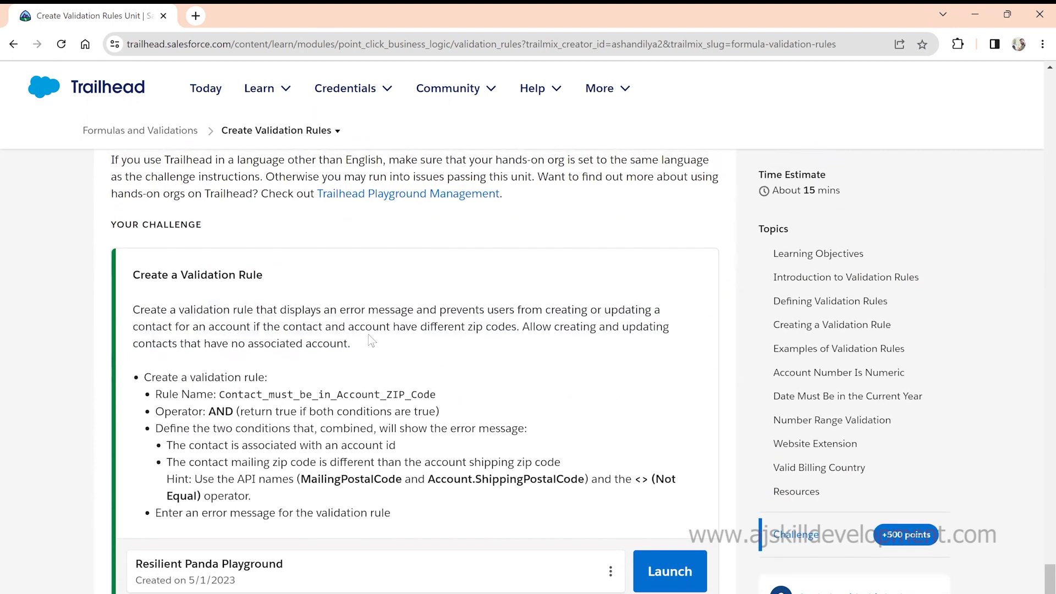
scroll(368, 337, "down", 2)
scroll(368, 338, "up", 1)
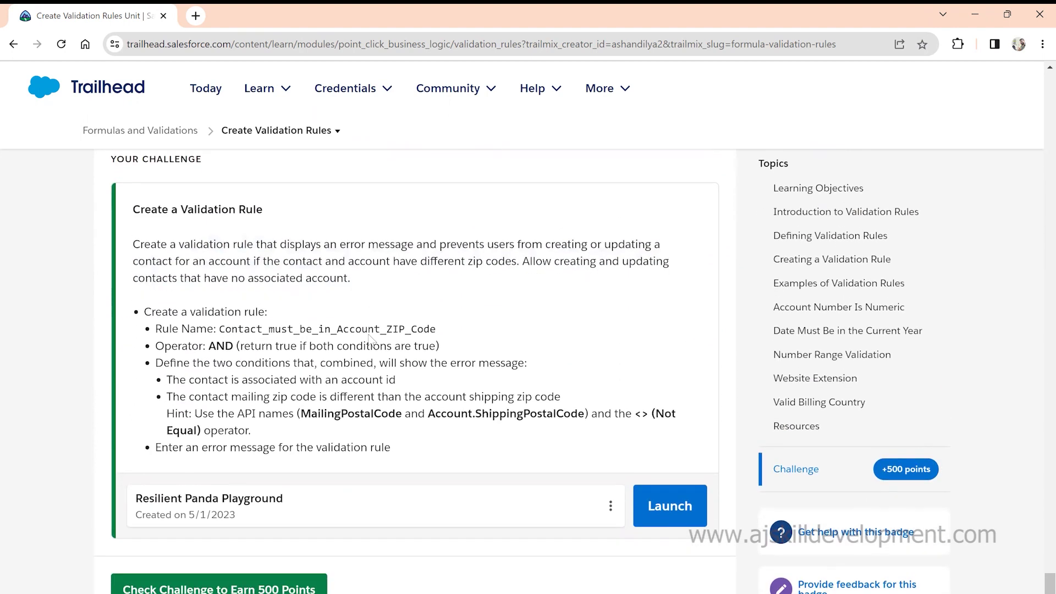
scroll(370, 338, "down", 1)
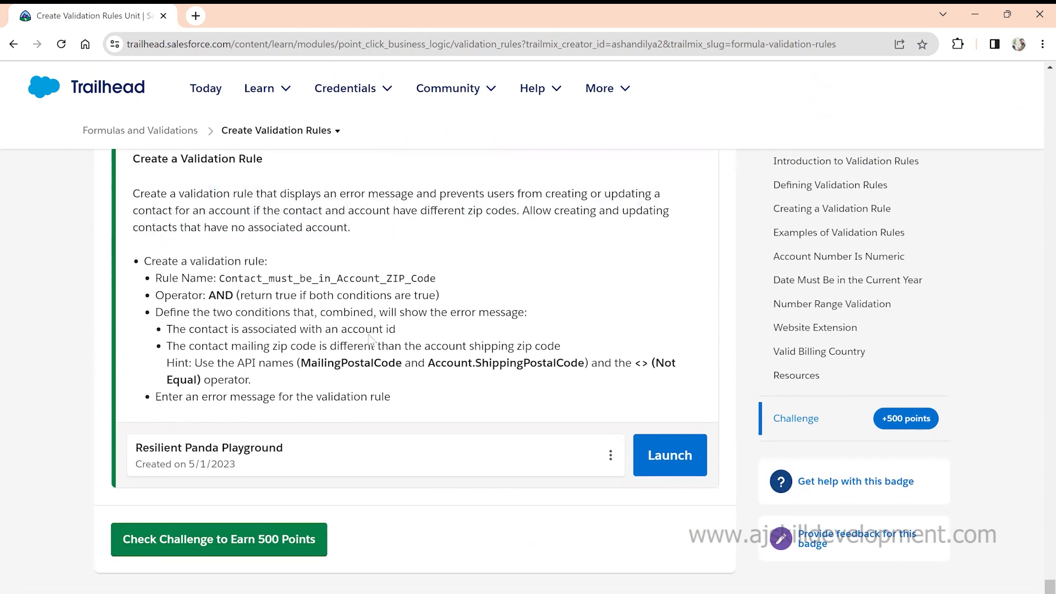
left_click(412, 424)
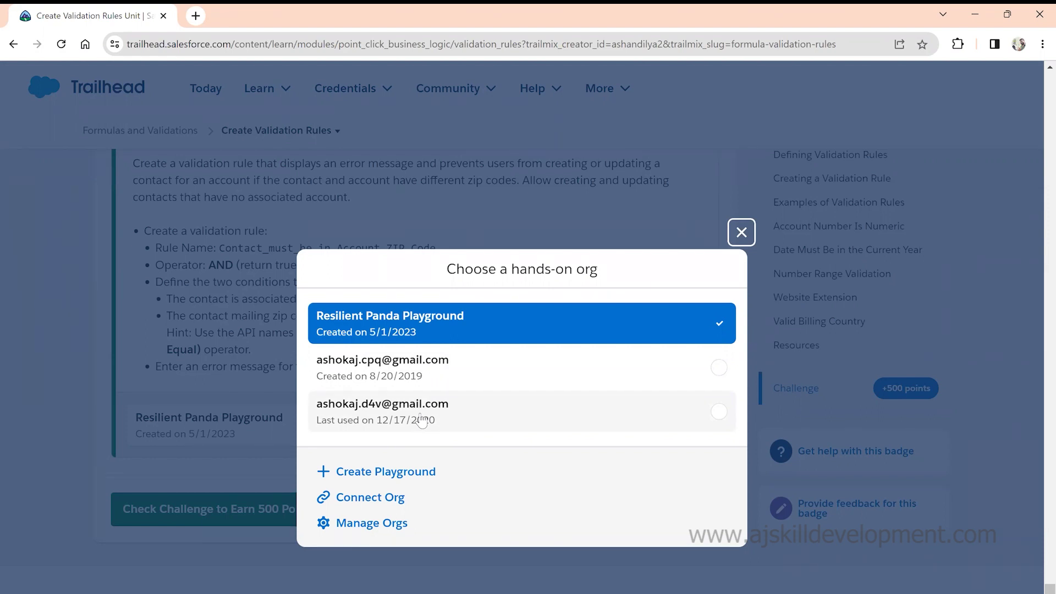
Create a new Trailhead Playground named Empathetic Panda Playground for the challenge.
left_click(407, 478)
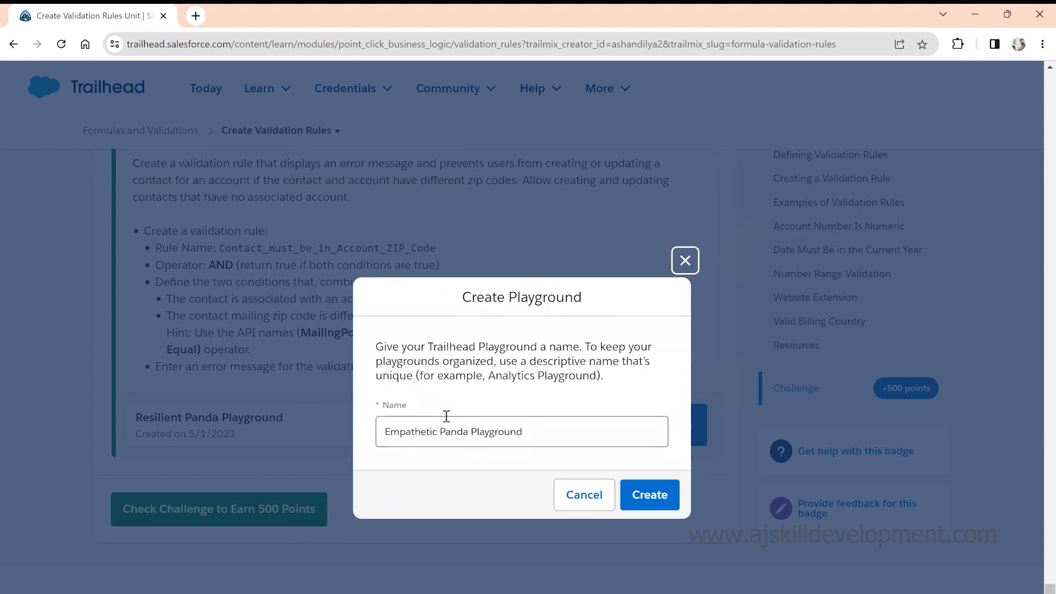
left_click(649, 494)
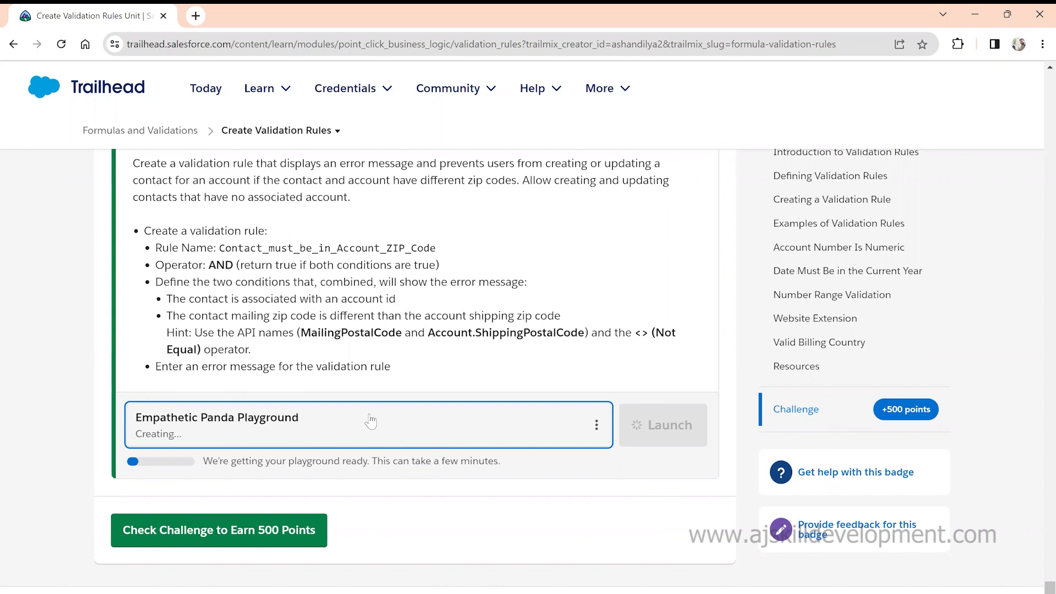
scroll(371, 421, "up", 10)
Open the Trailblazer Community Feed from the Community menu in a new tab.
scroll(370, 421, "up", 15)
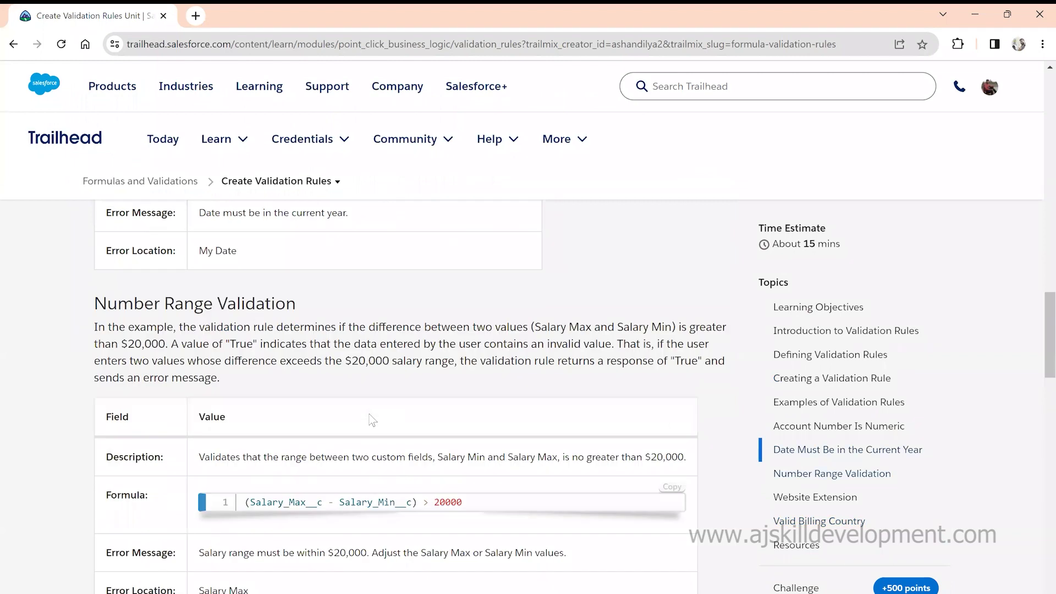
scroll(370, 420, "up", 20)
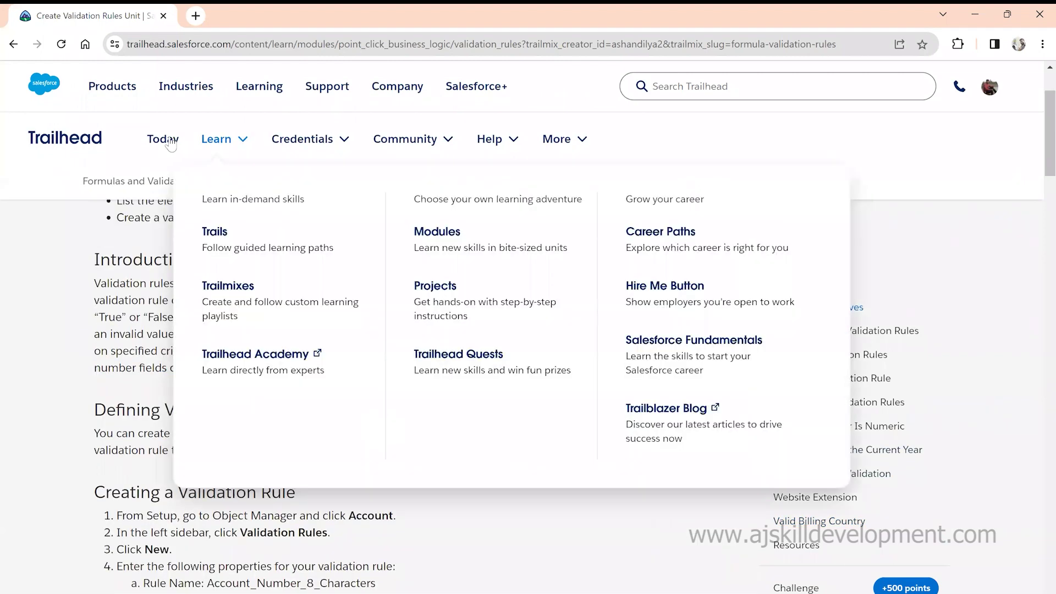
mouse_move(418, 145)
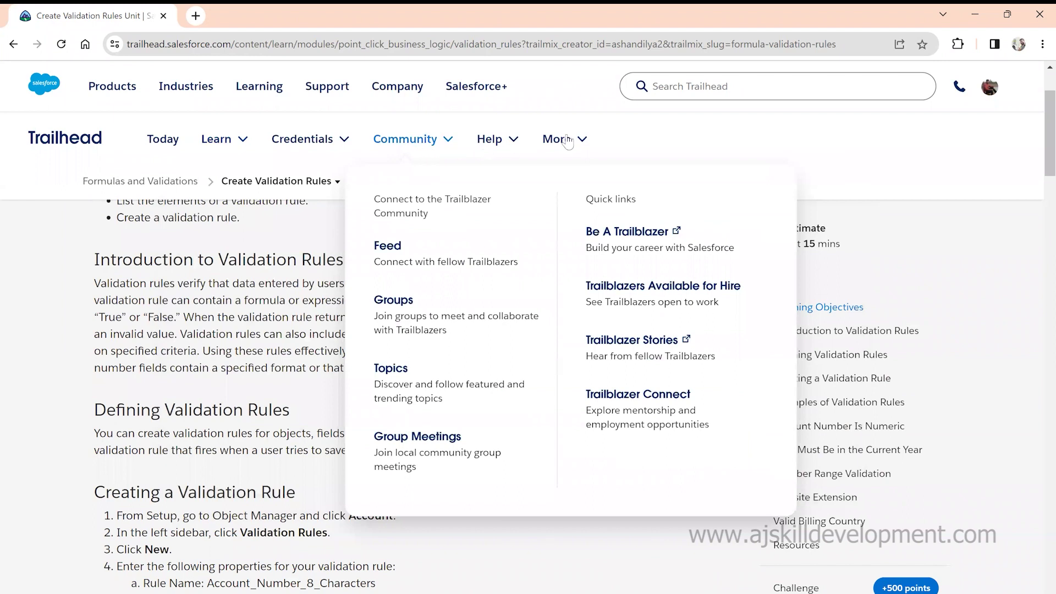
mouse_move(432, 201)
right_click(398, 251)
left_click(420, 259)
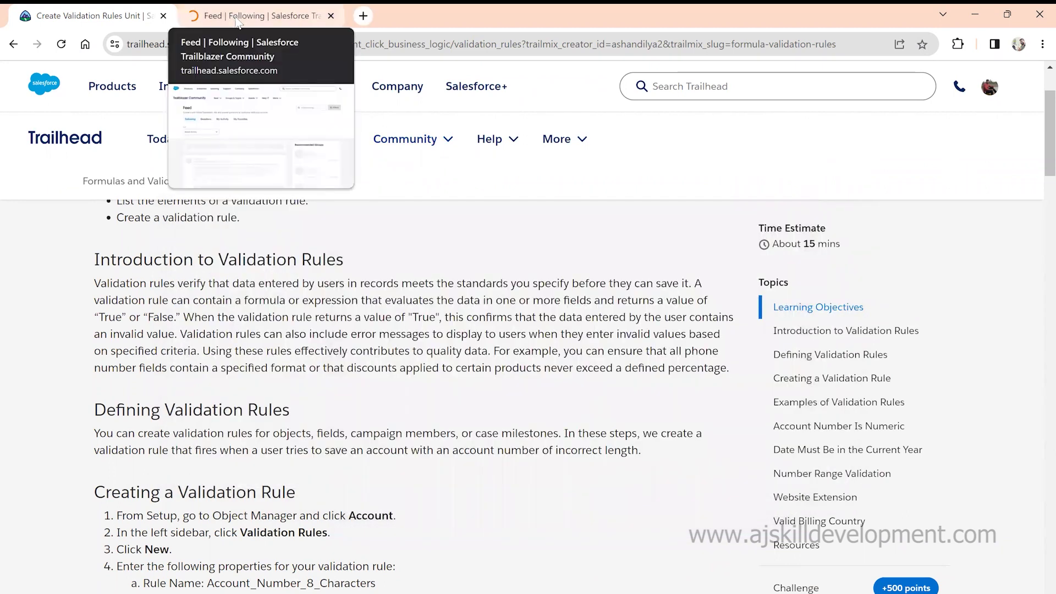
Scroll the community Feed, opening and dismissing the ask-a-question dialog.
left_click(238, 22)
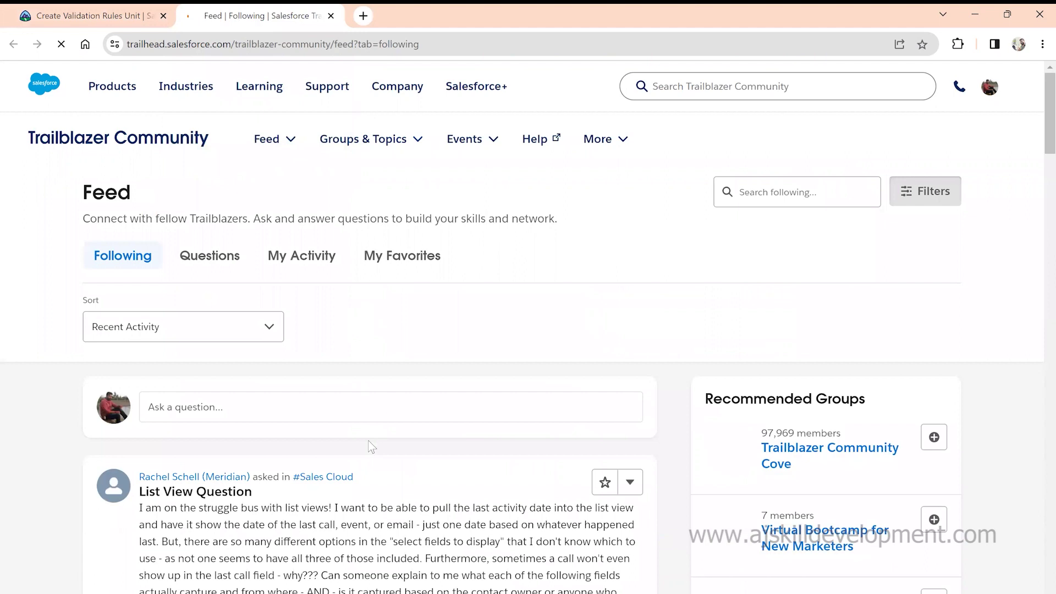
scroll(354, 326, "down", 3)
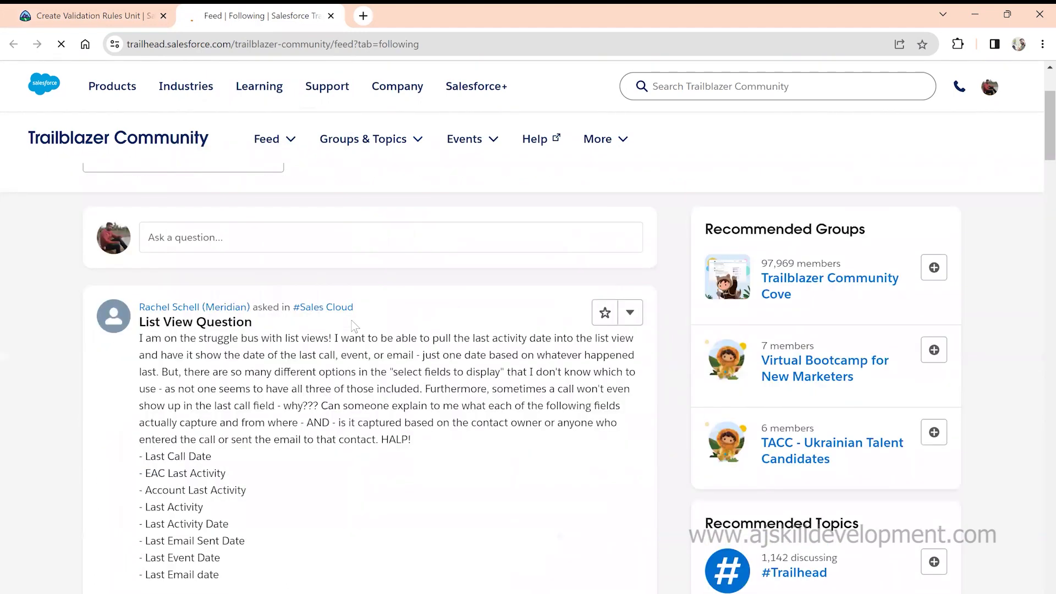
scroll(354, 325, "down", 7)
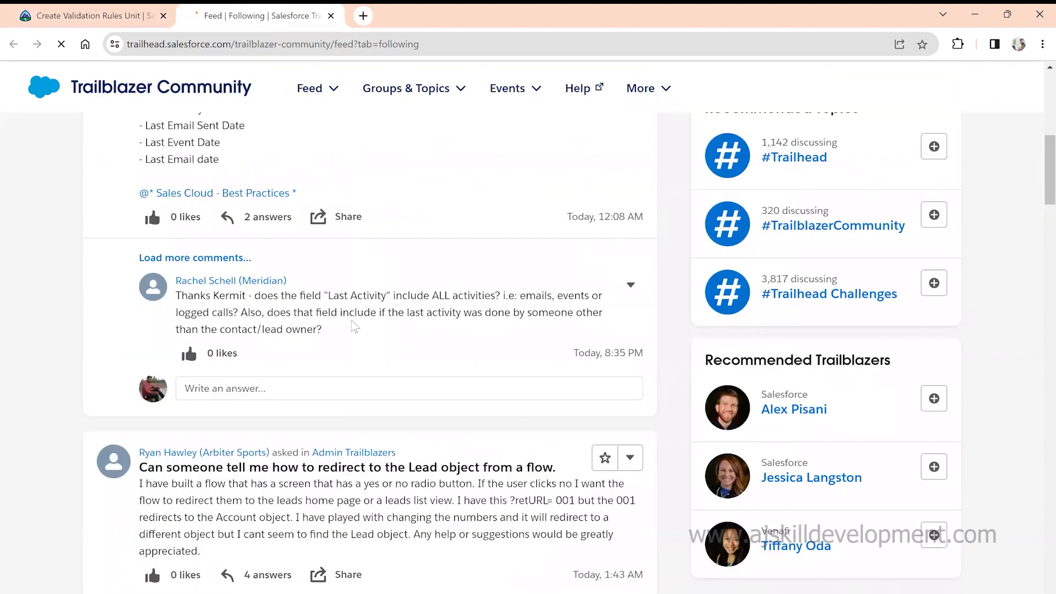
scroll(354, 326, "down", 7)
scroll(354, 327, "up", 15)
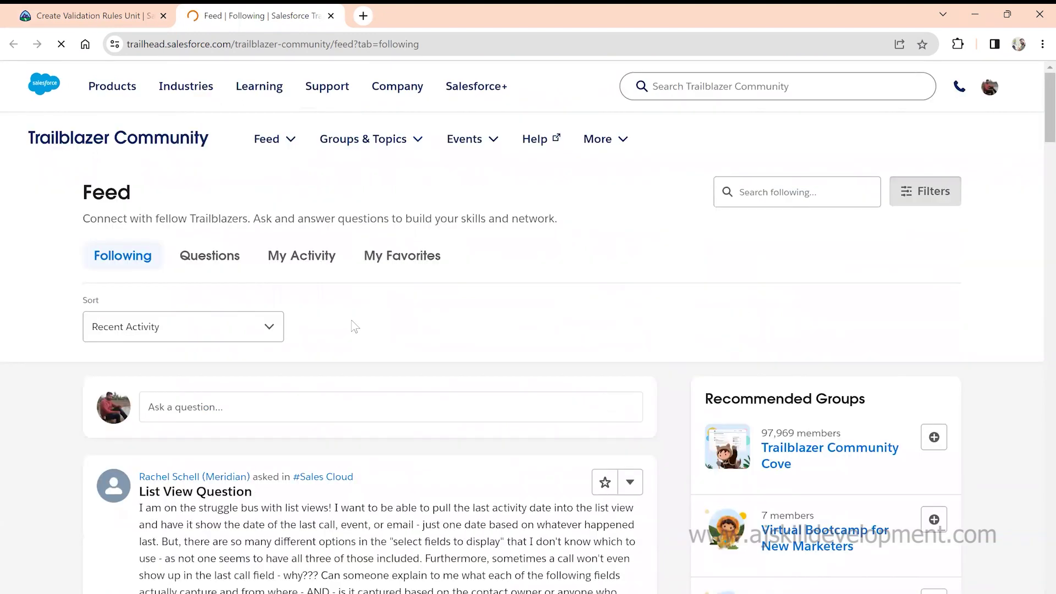
left_click(269, 411)
left_click(808, 233)
Show the Questions feed filtered to the NonprofitHelp featured topic.
left_click(242, 337)
left_click(222, 263)
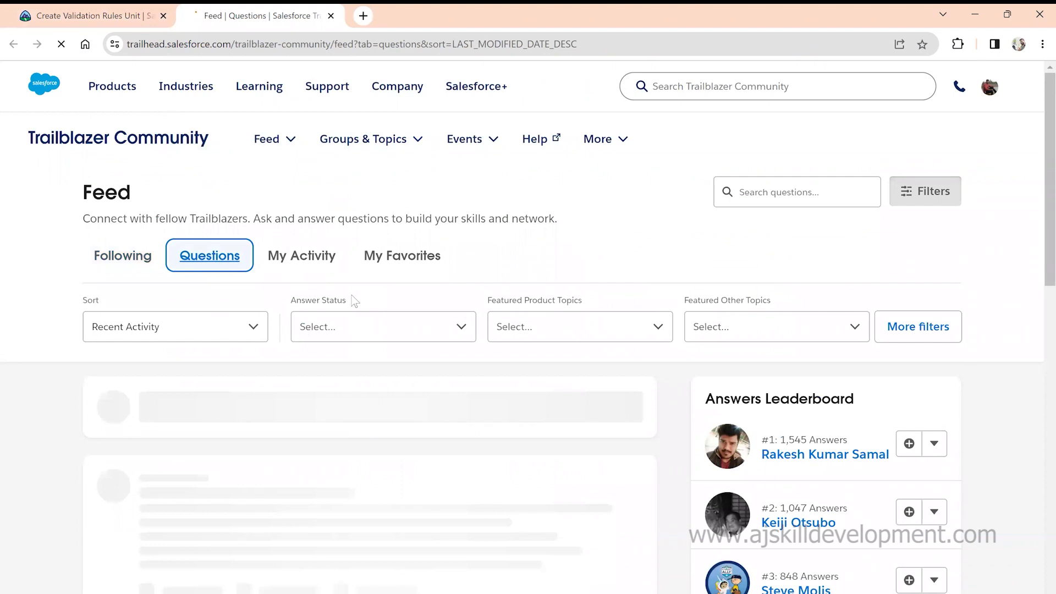
left_click(372, 335)
left_click(540, 330)
left_click(726, 329)
scroll(735, 451, "down", 5)
left_click(739, 406)
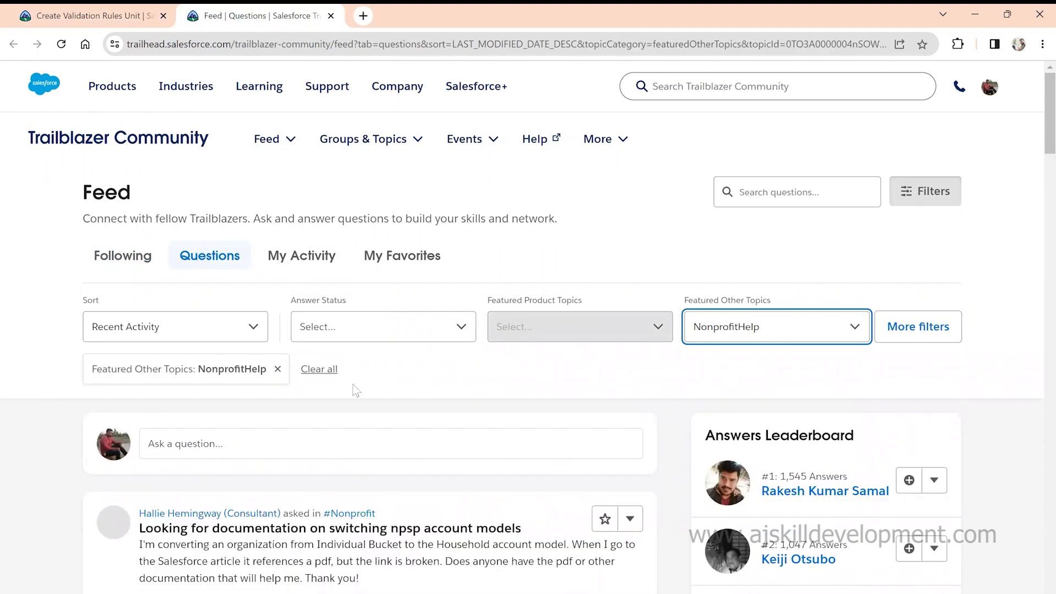
Scroll the filtered questions, view the event types list, and return to the Create Validation Rules unit.
scroll(352, 385, "down", 3)
scroll(354, 390, "down", 2)
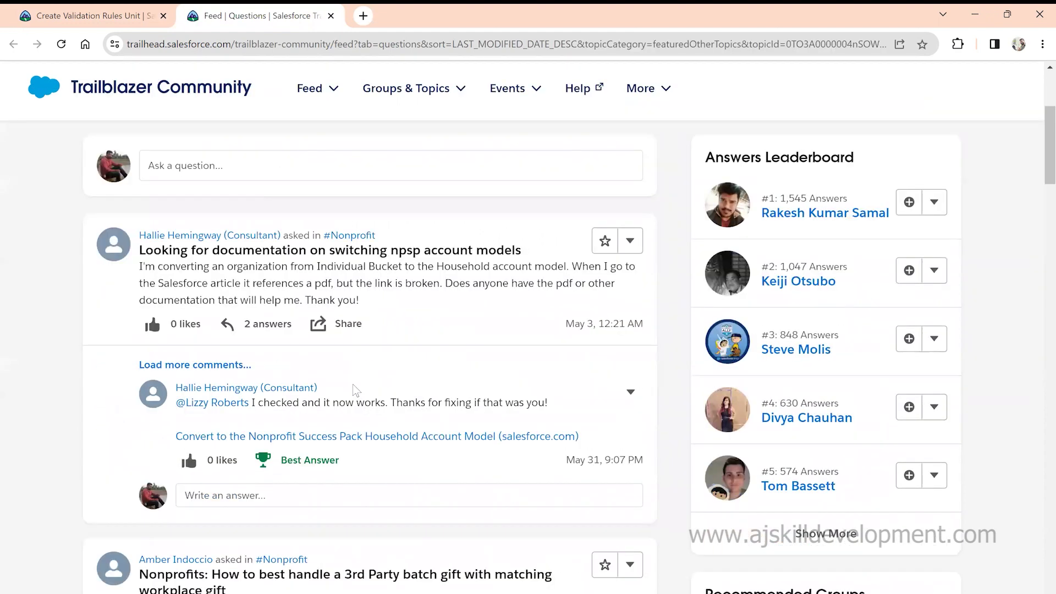
scroll(354, 389, "up", 5)
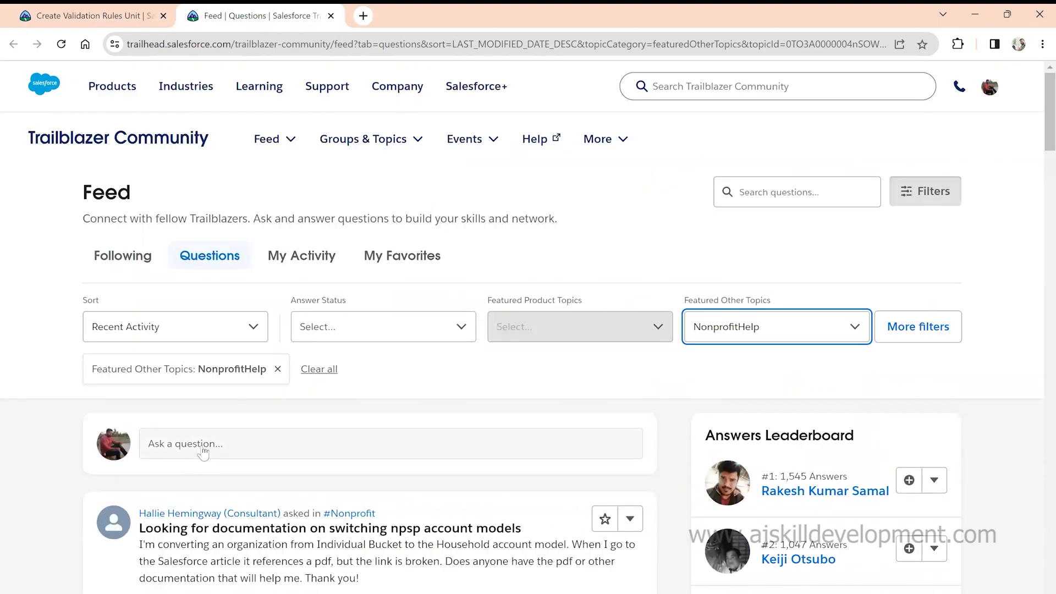
left_click(457, 140)
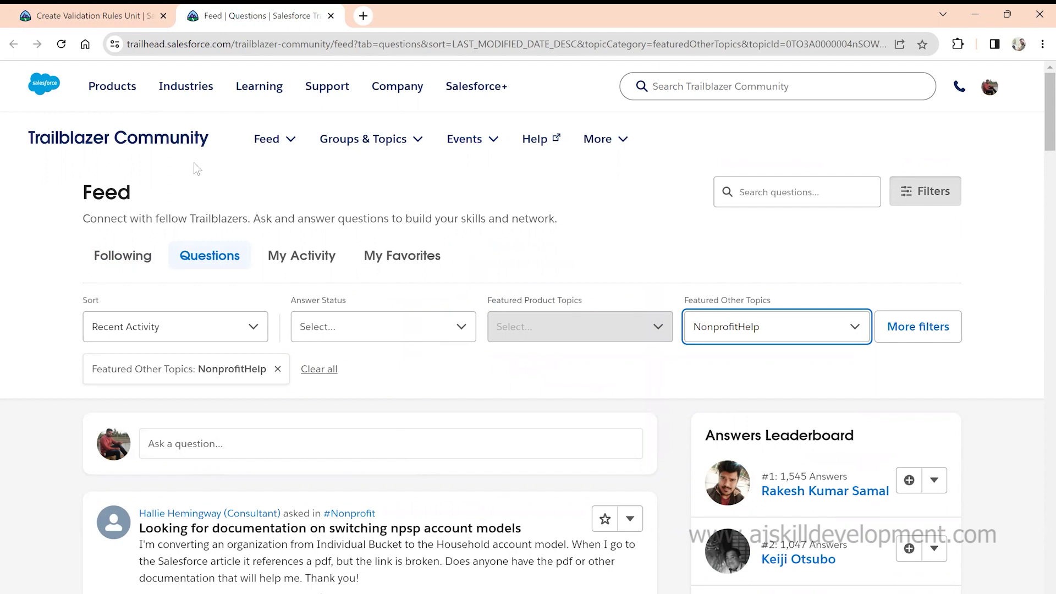
left_click(126, 8)
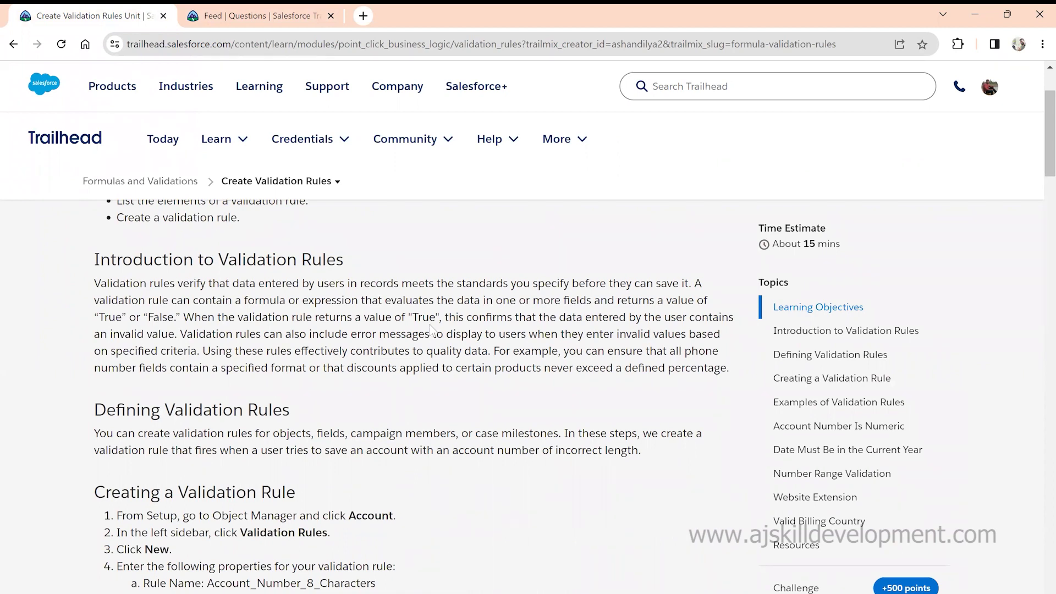
scroll(431, 330, "up", 3)
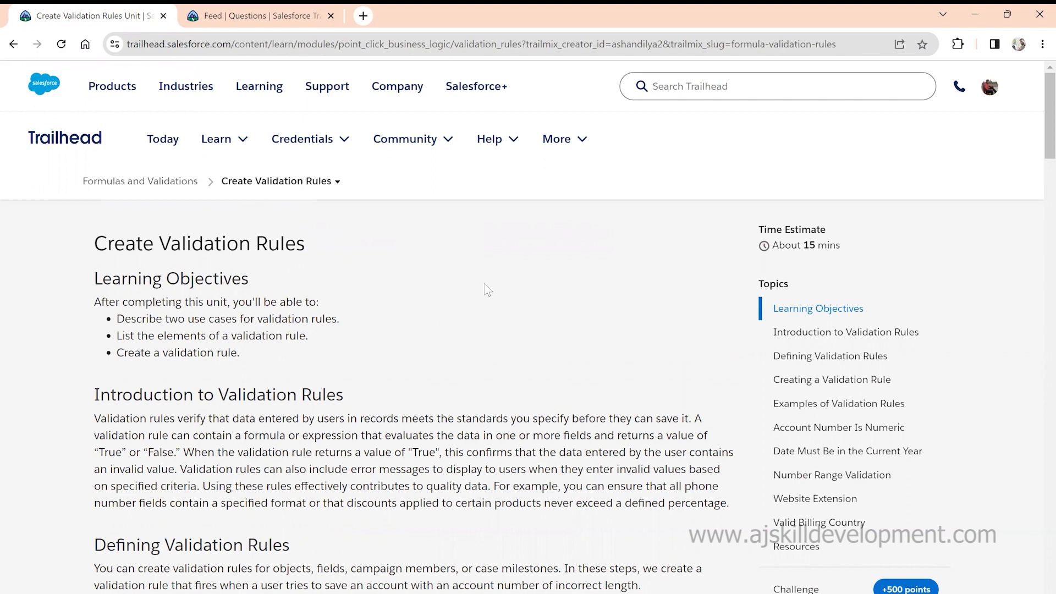
scroll(487, 290, "down", 5)
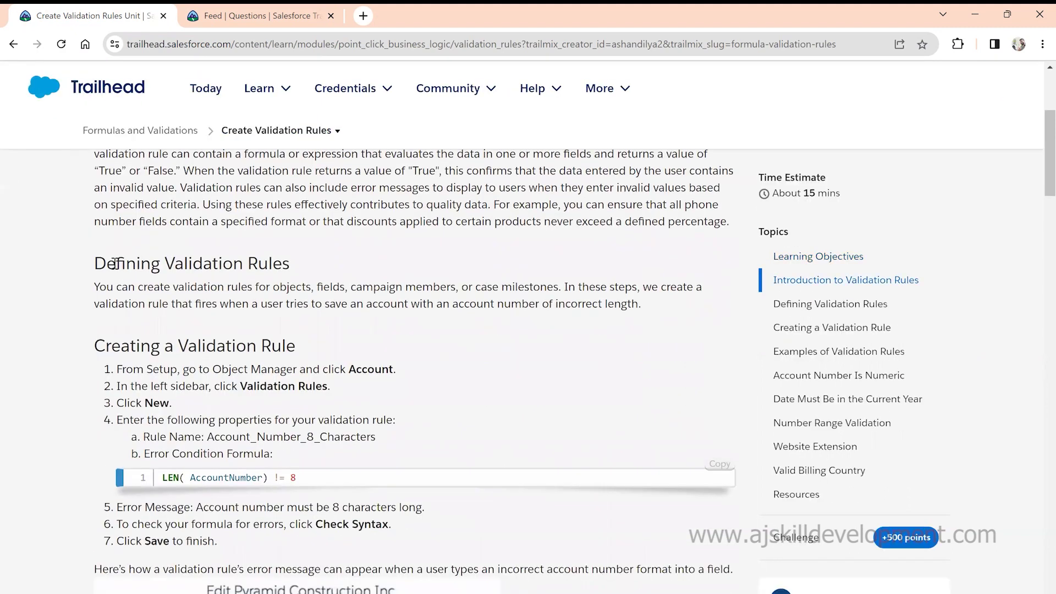
left_click_drag(94, 263, 353, 437)
scroll(352, 436, "down", 7)
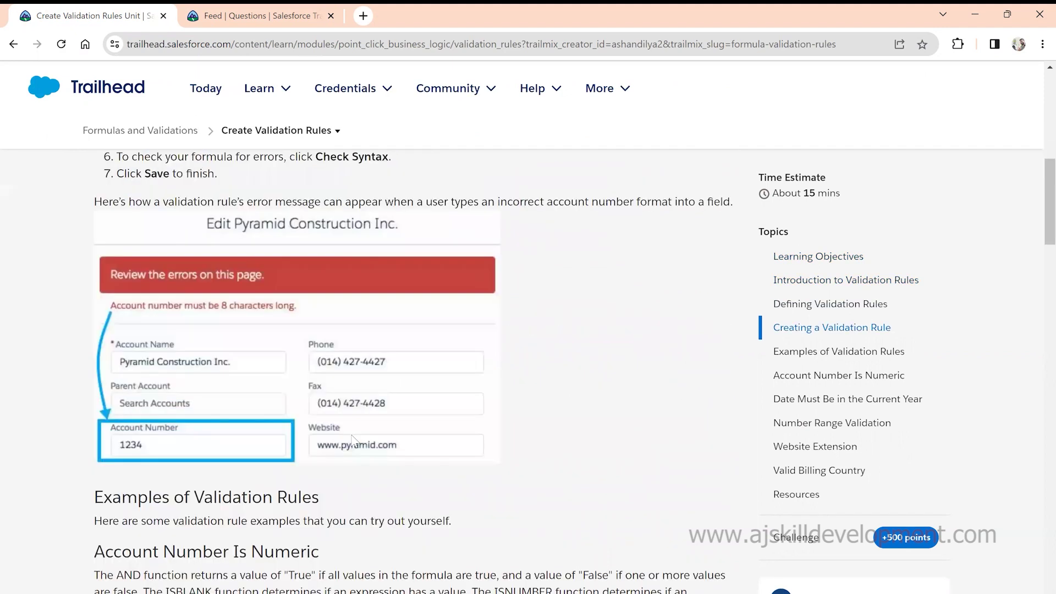
scroll(353, 438, "down", 5)
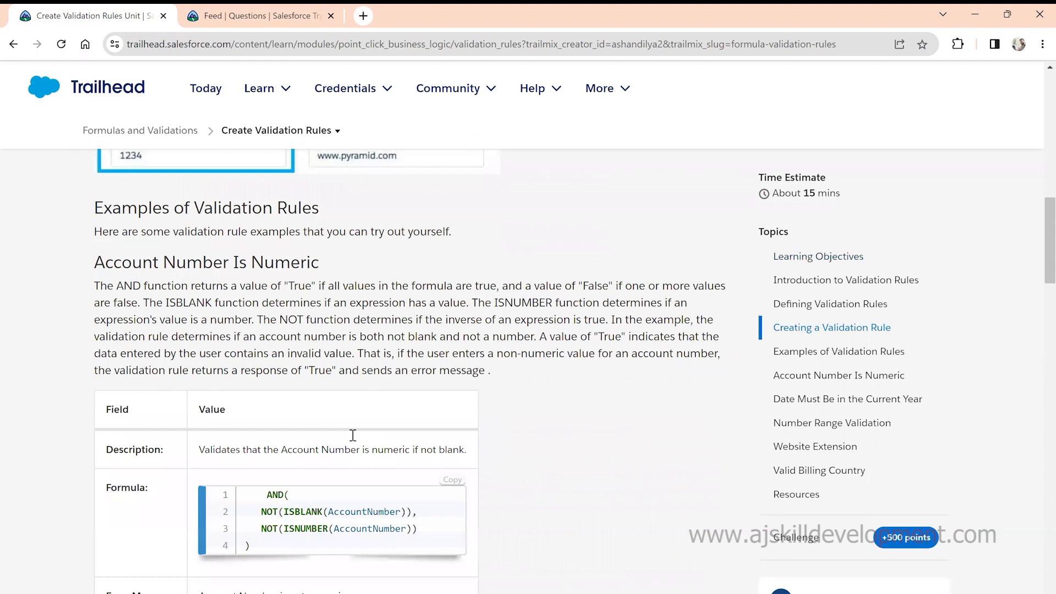
scroll(353, 438, "down", 10)
scroll(285, 298, "down", 6)
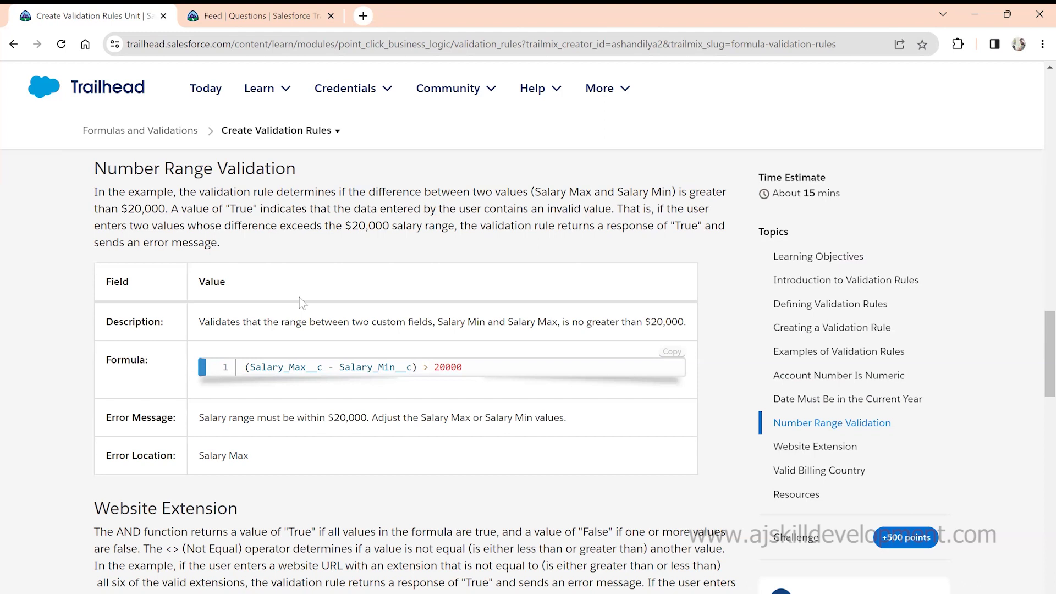
scroll(299, 297, "up", 5)
scroll(299, 298, "up", 5)
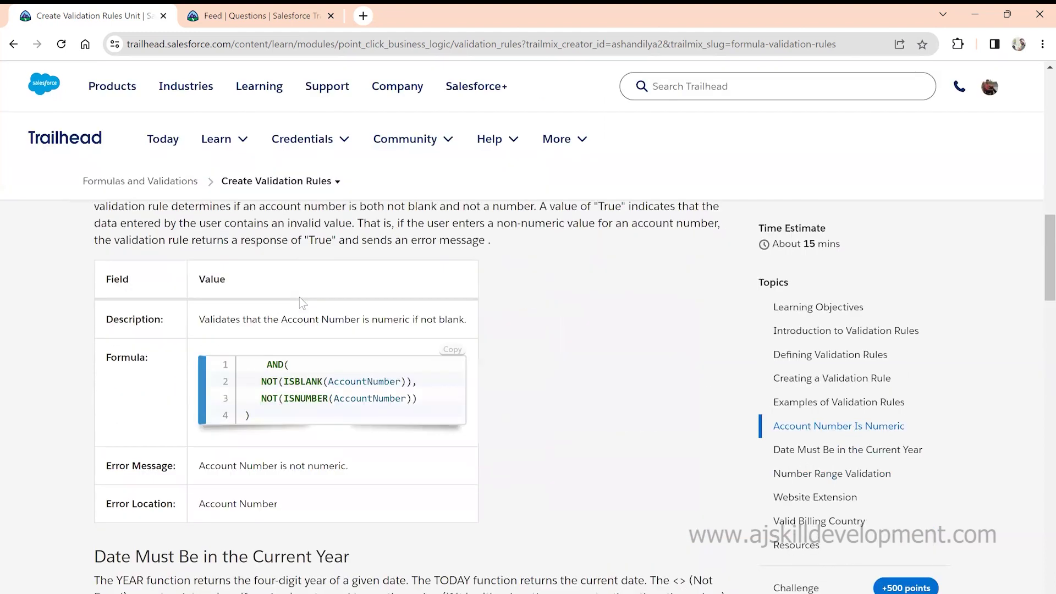
scroll(300, 297, "down", 10)
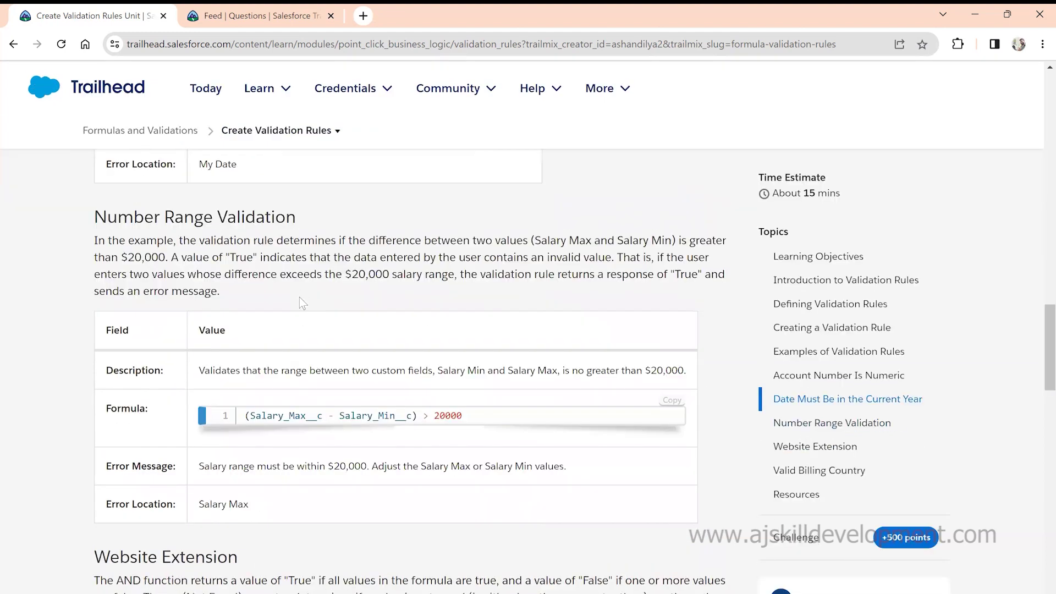
scroll(301, 303, "down", 1)
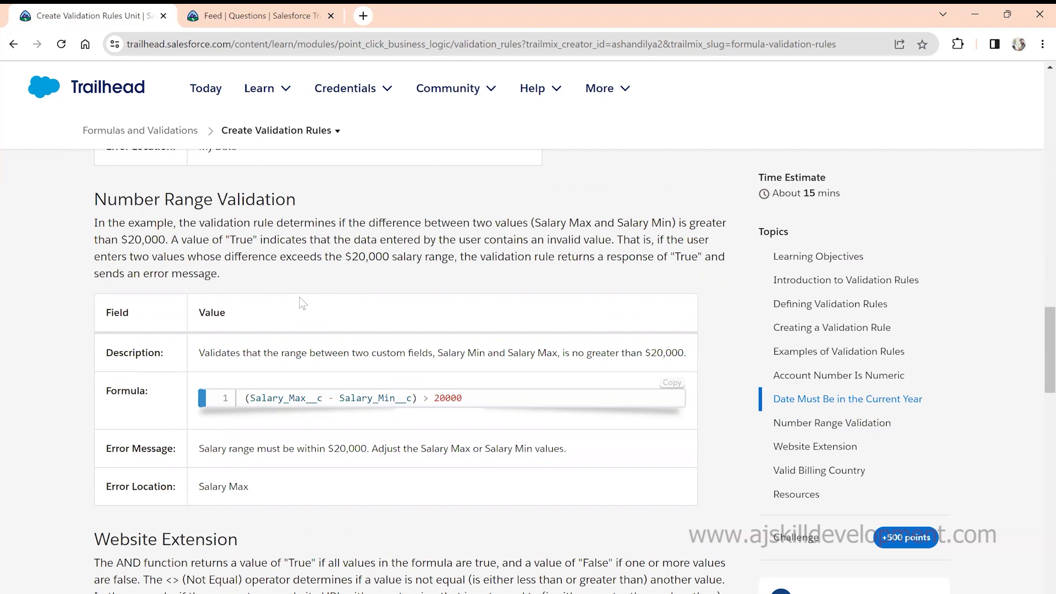
scroll(299, 297, "down", 4)
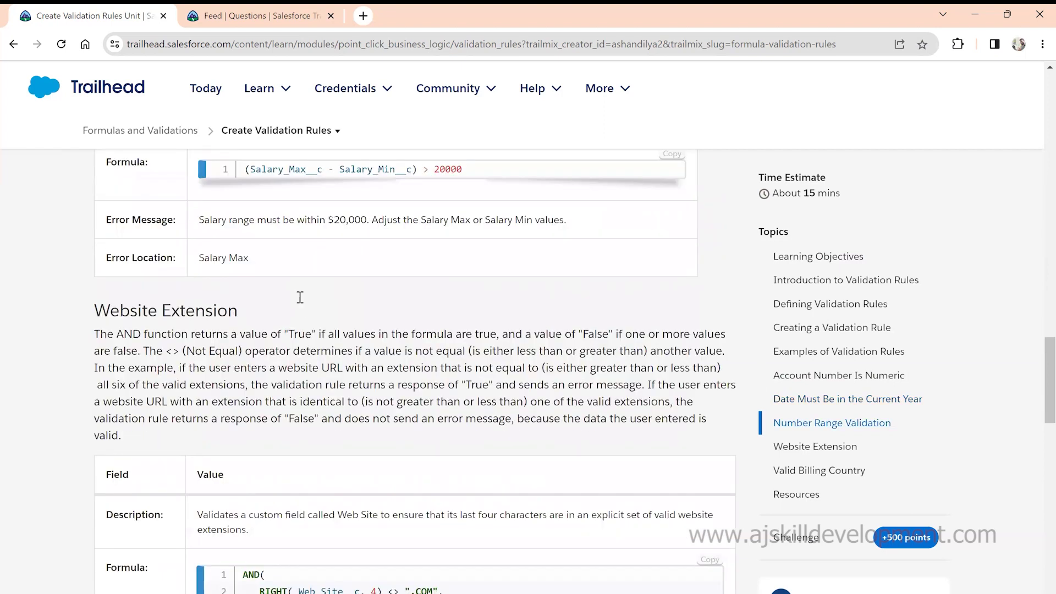
scroll(300, 297, "down", 13)
scroll(299, 297, "down", 10)
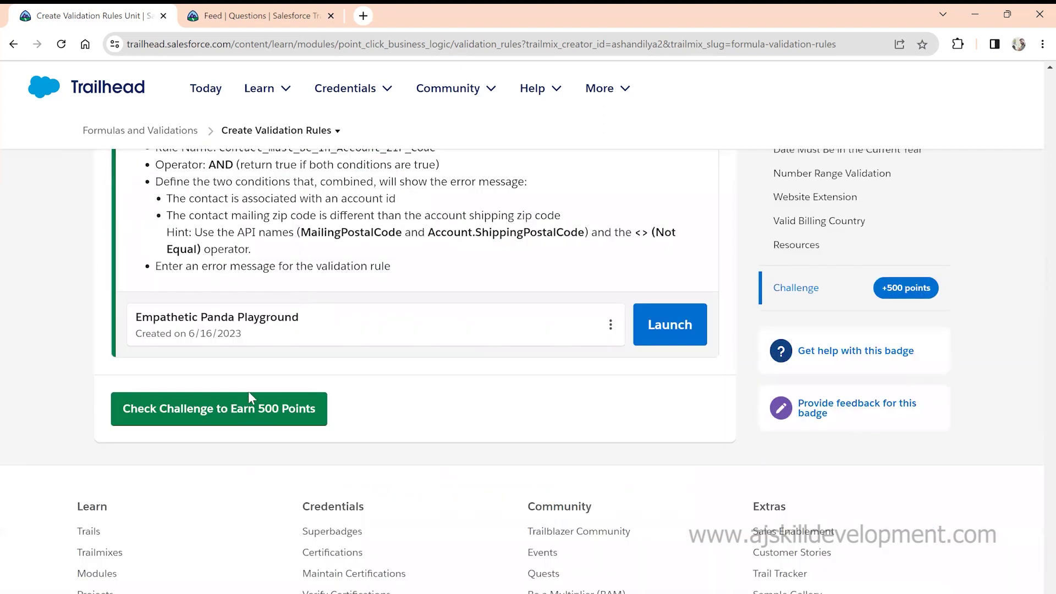
scroll(209, 374, "up", 1)
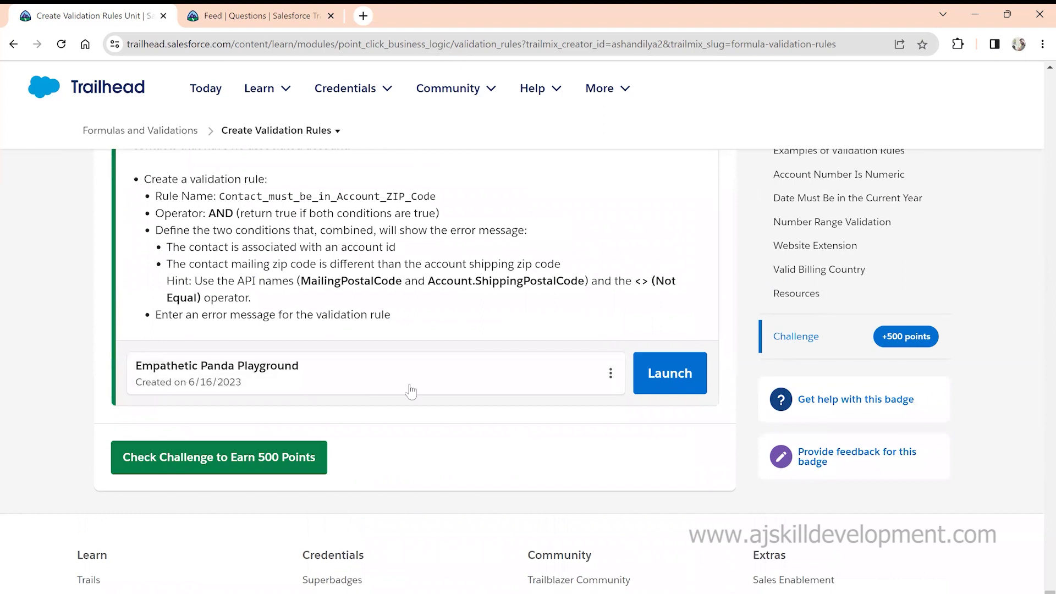
Launch the Empathetic Panda Playground, confirm its welcome page, then highlight the challenge description.
left_click(670, 385)
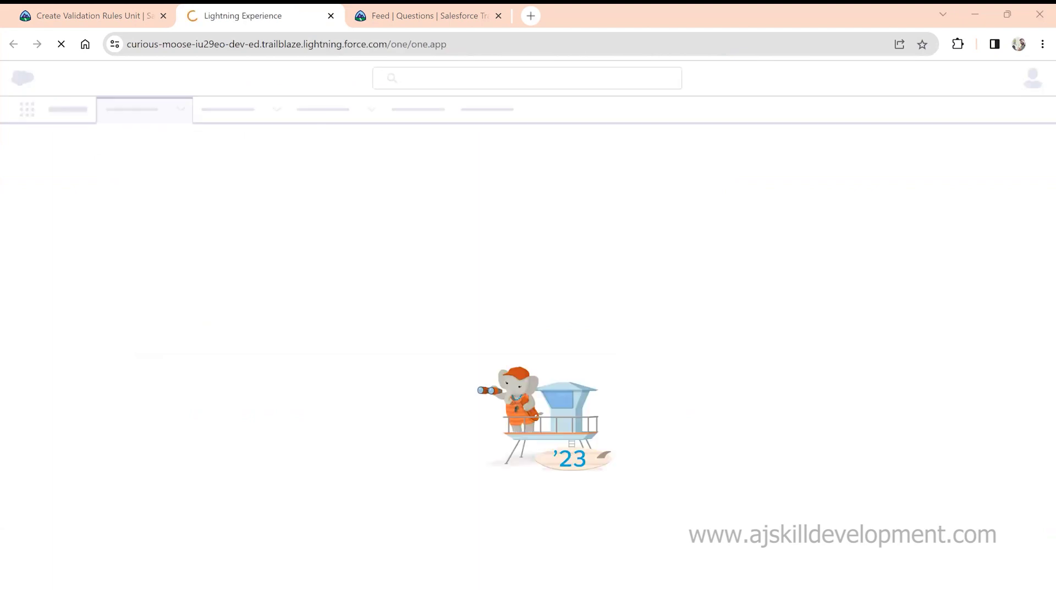
left_click(93, 15)
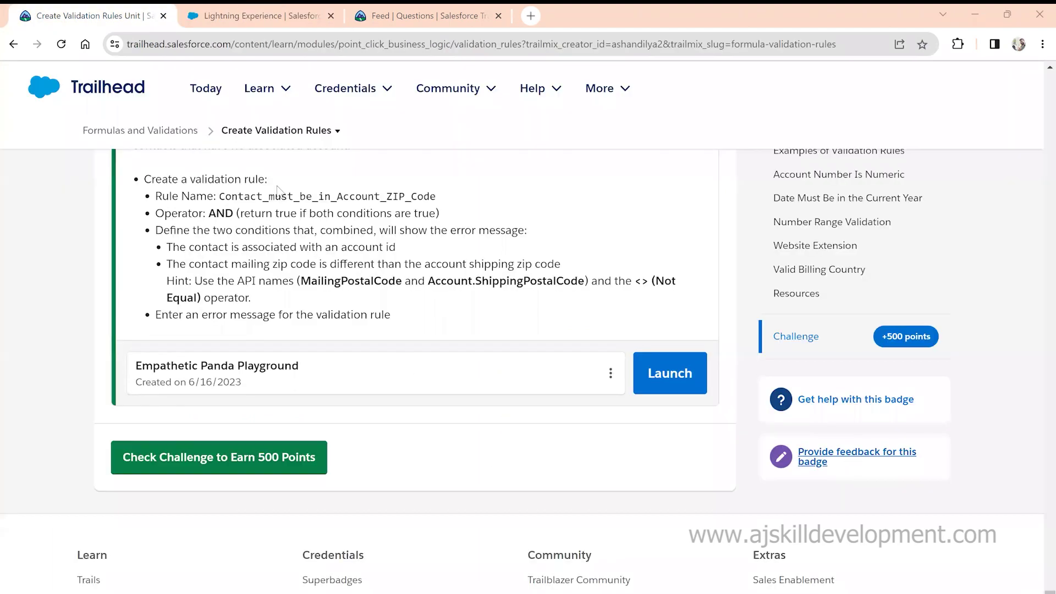
left_click(232, 17)
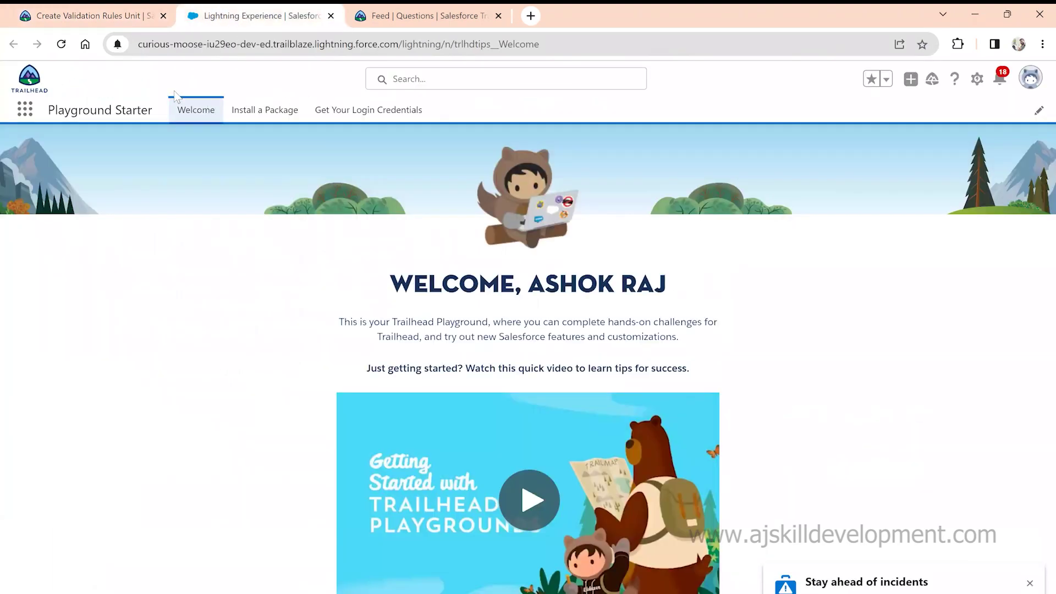
left_click(75, 16)
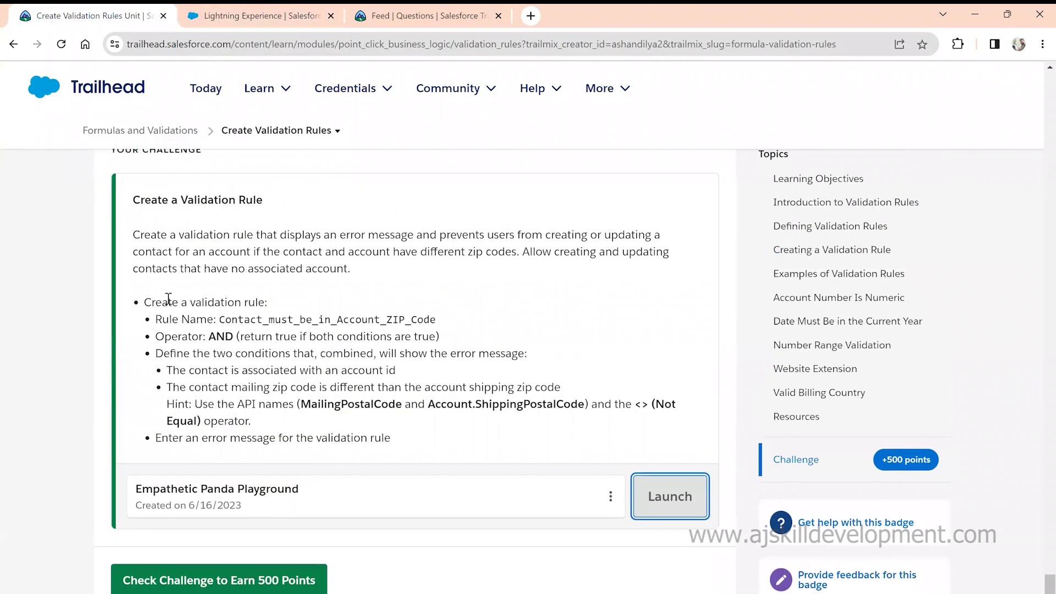
left_click_drag(185, 235, 372, 269)
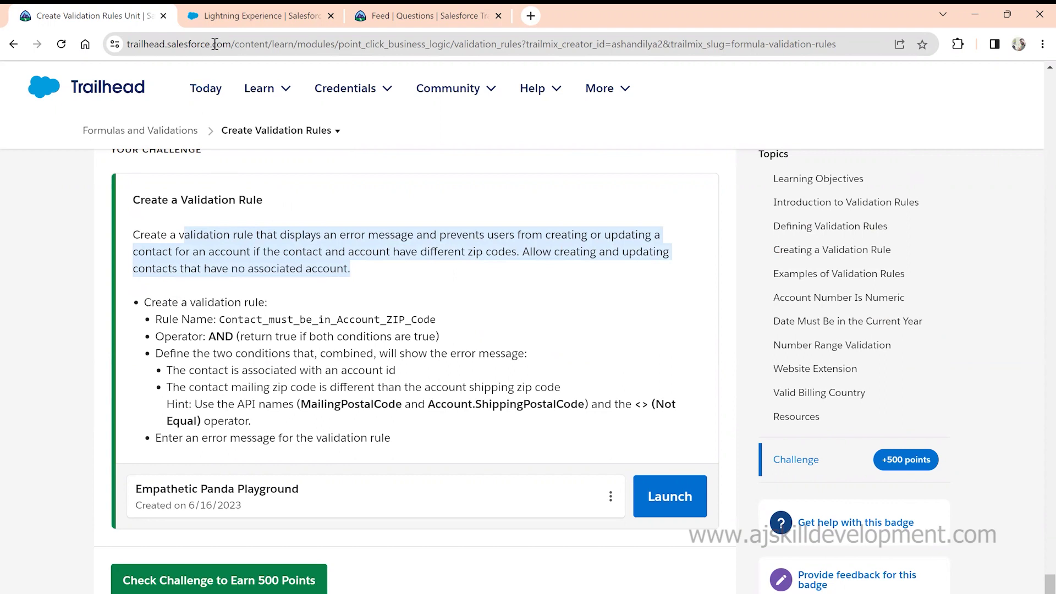
Open the playground's Setup and find the Contact object in Object Manager.
left_click(259, 16)
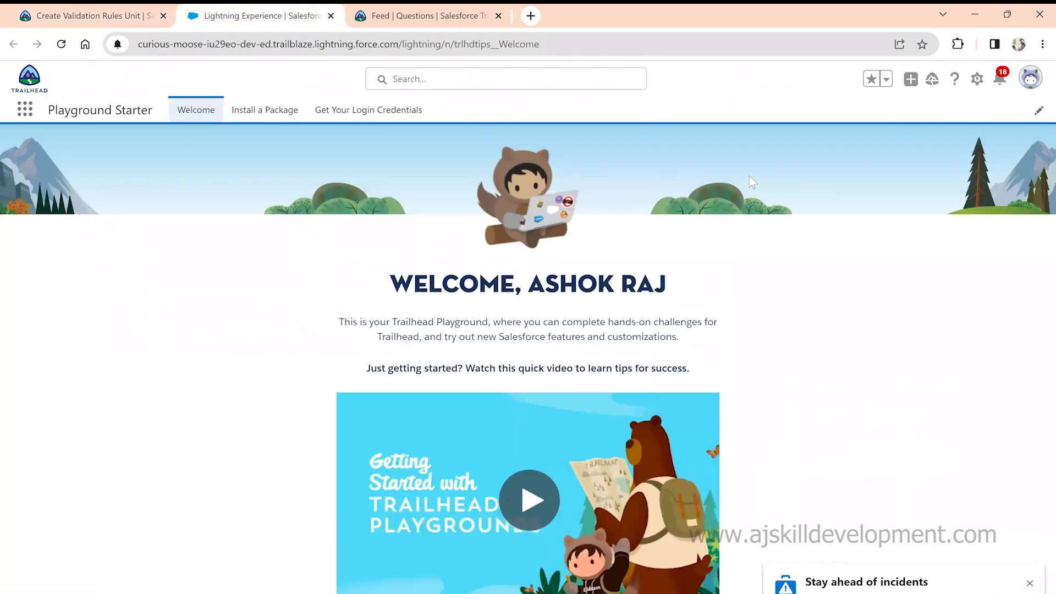
left_click(977, 79)
left_click(952, 117)
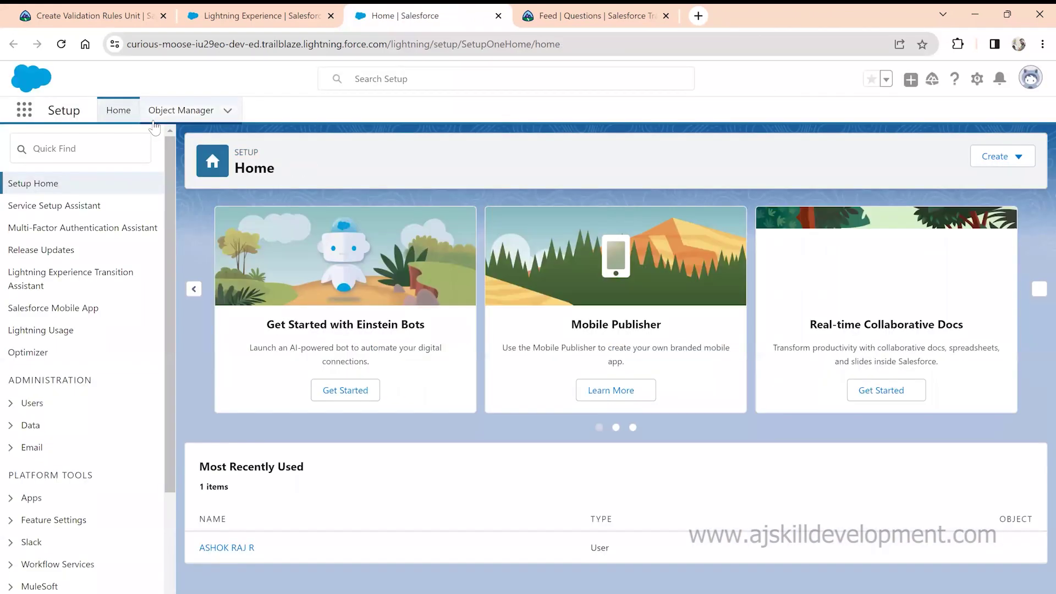
left_click(154, 120)
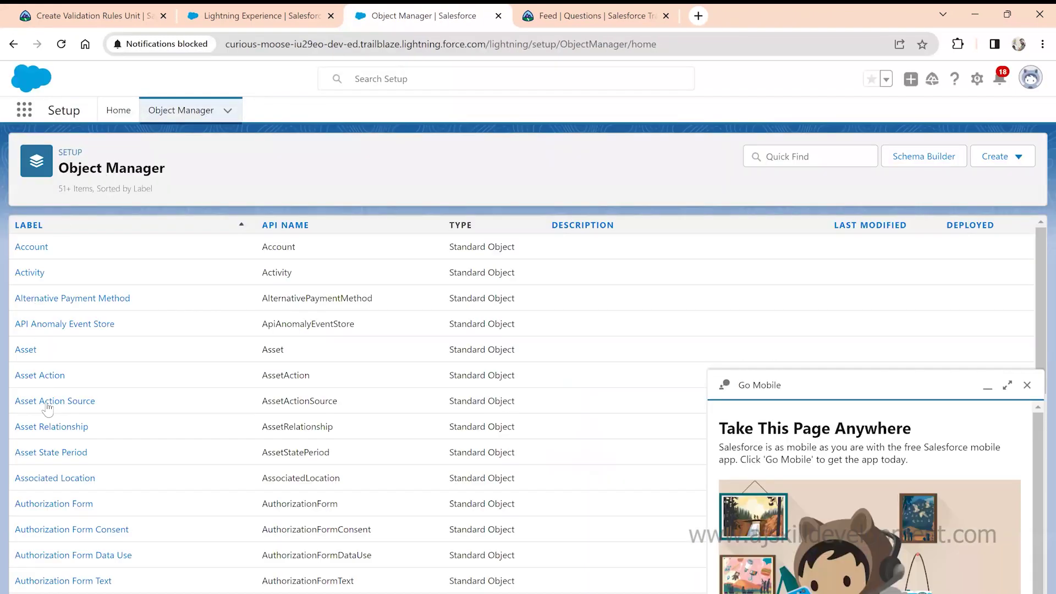
left_click(830, 159)
type("contact")
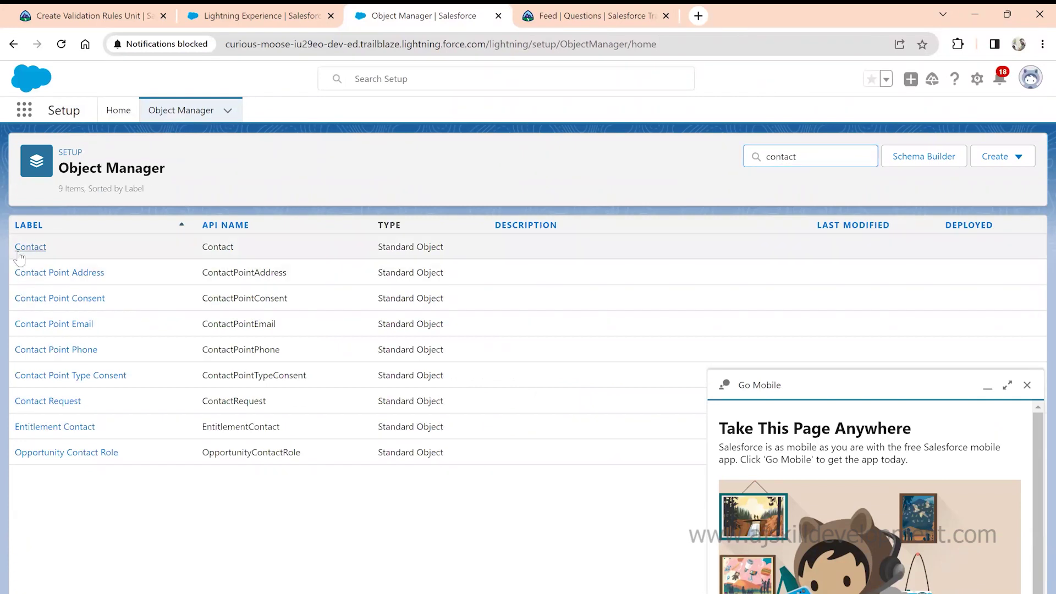
left_click(20, 246)
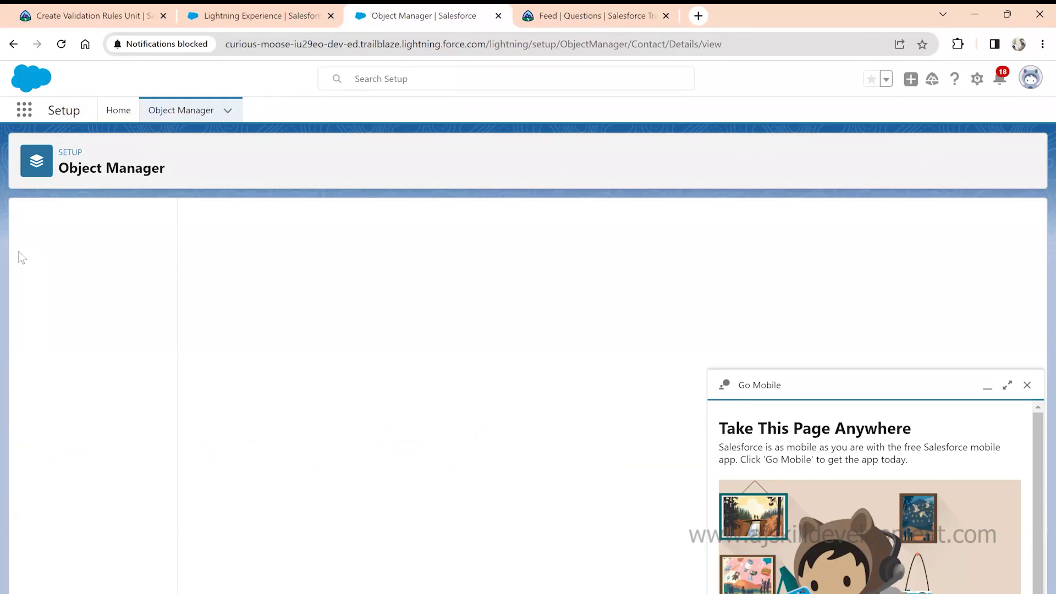
Start a new Contact validation rule, then return to the Trailhead challenge.
left_click(988, 388)
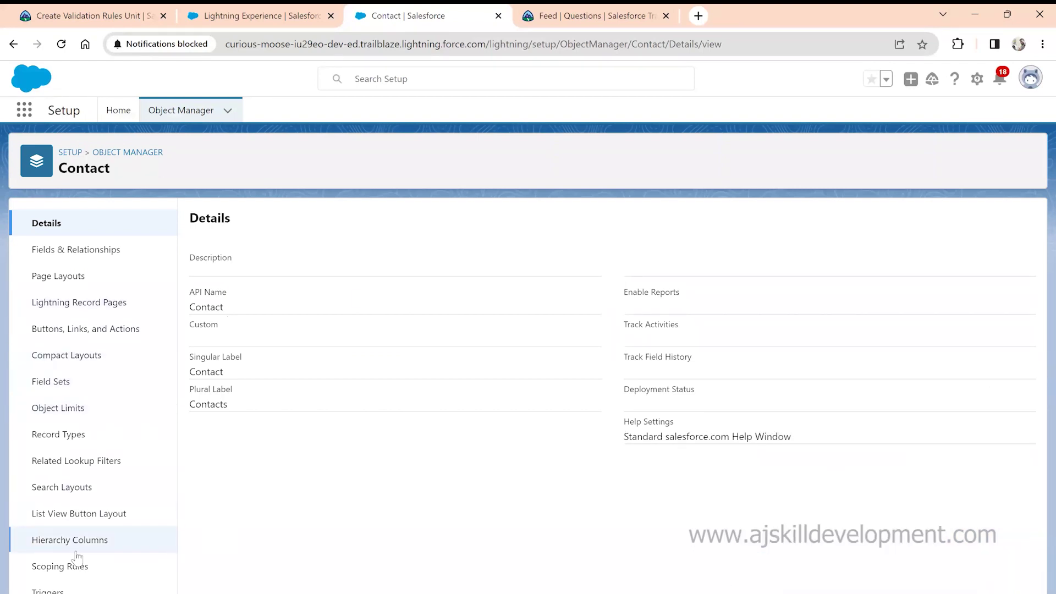
left_click(60, 593)
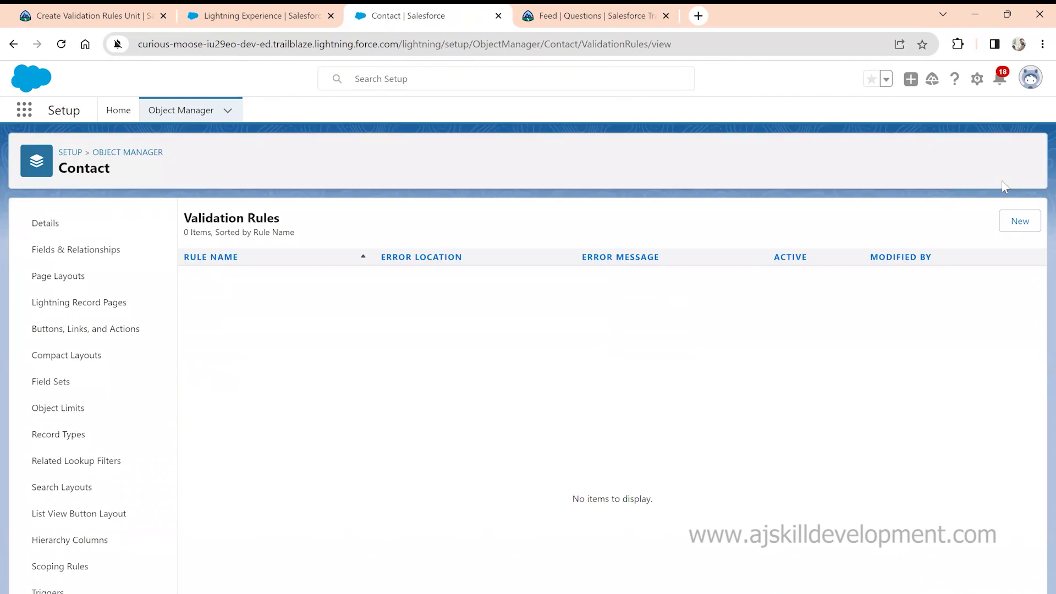
left_click(1020, 221)
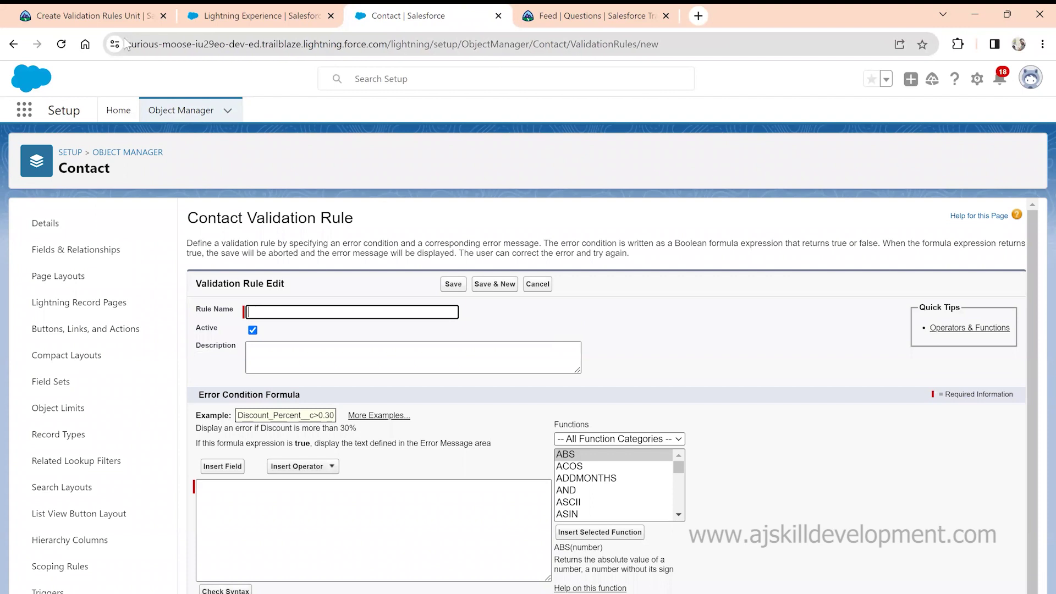
left_click(95, 22)
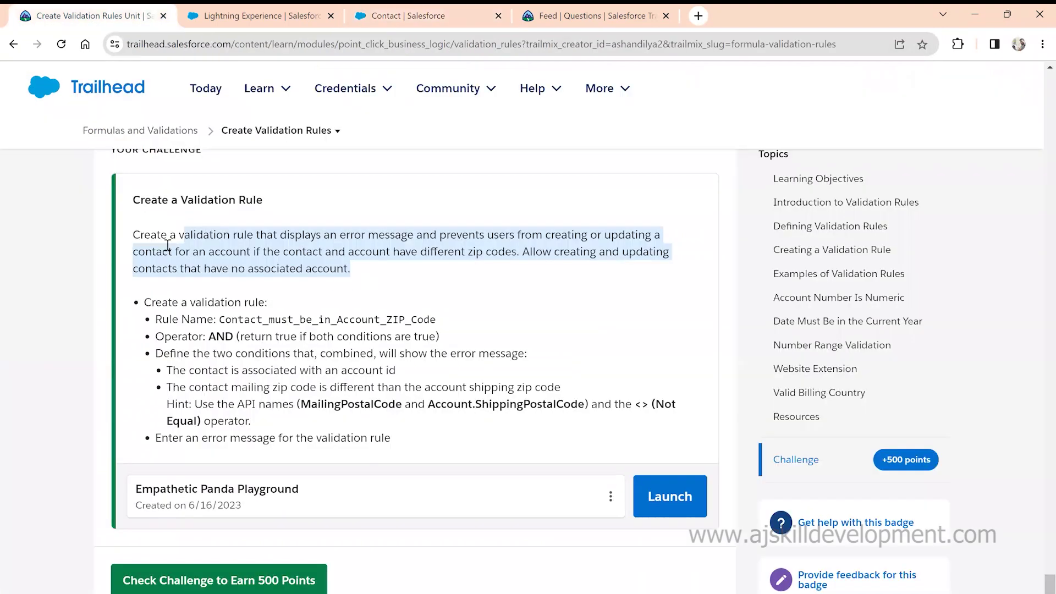